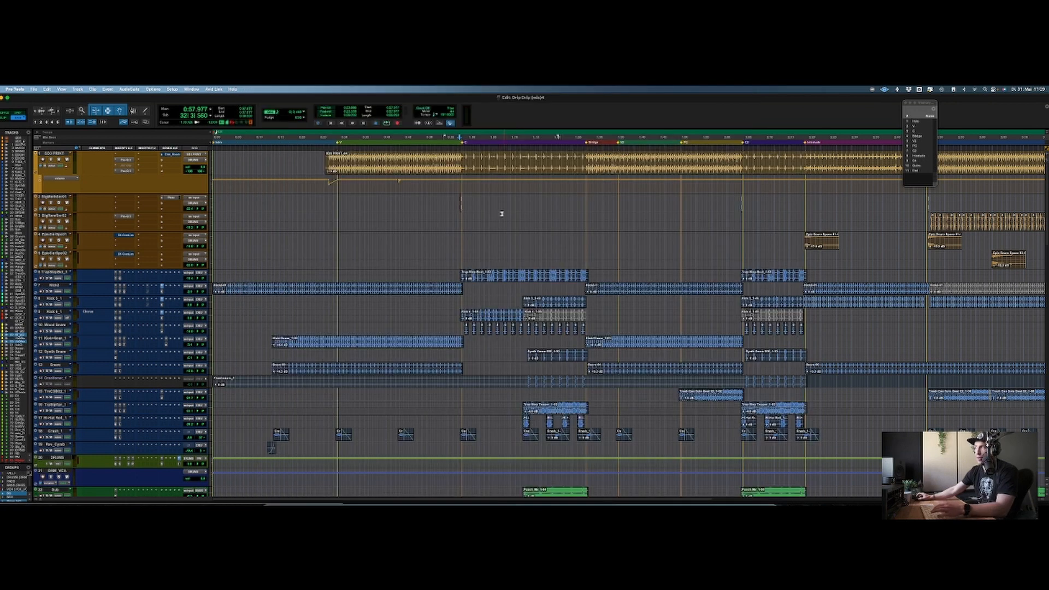
Look through the session's tracks from the drums down to the vocals
scroll(492, 213, "down", 3)
scroll(484, 214, "down", 4)
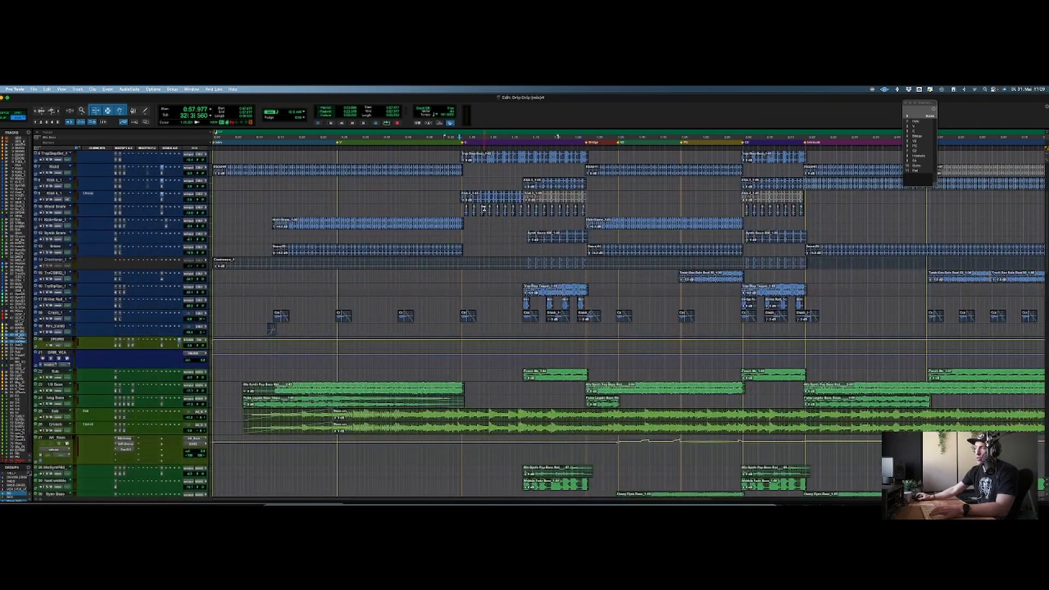
scroll(487, 258, "down", 7)
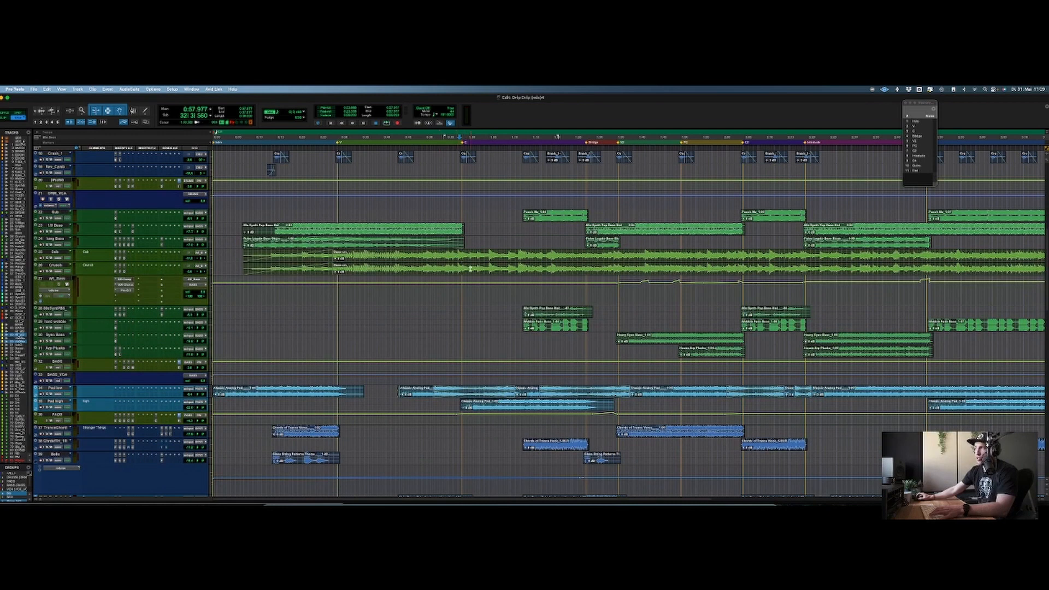
scroll(459, 281, "down", 4)
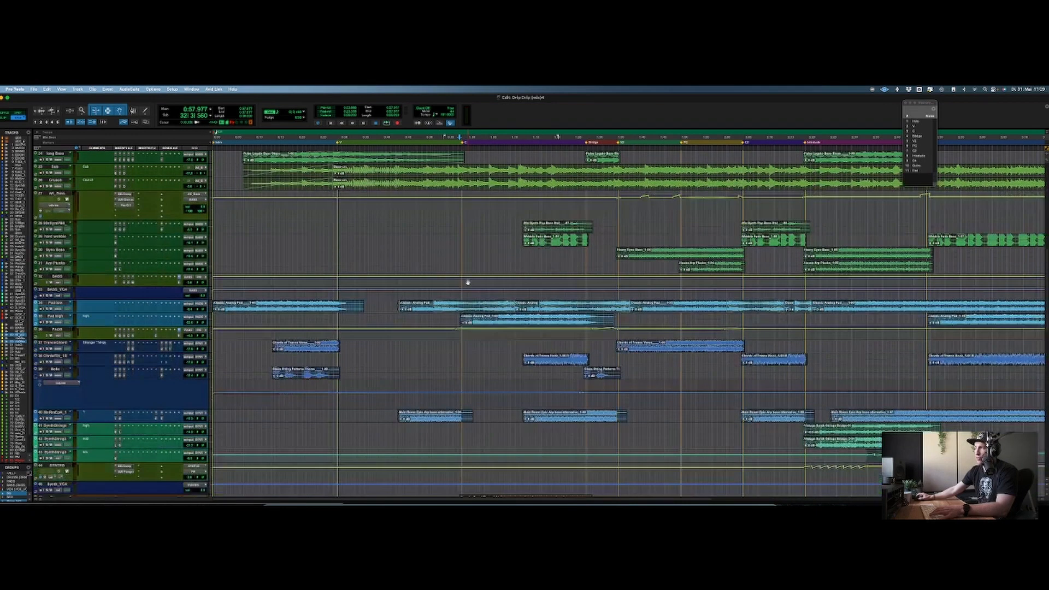
scroll(468, 282, "down", 8)
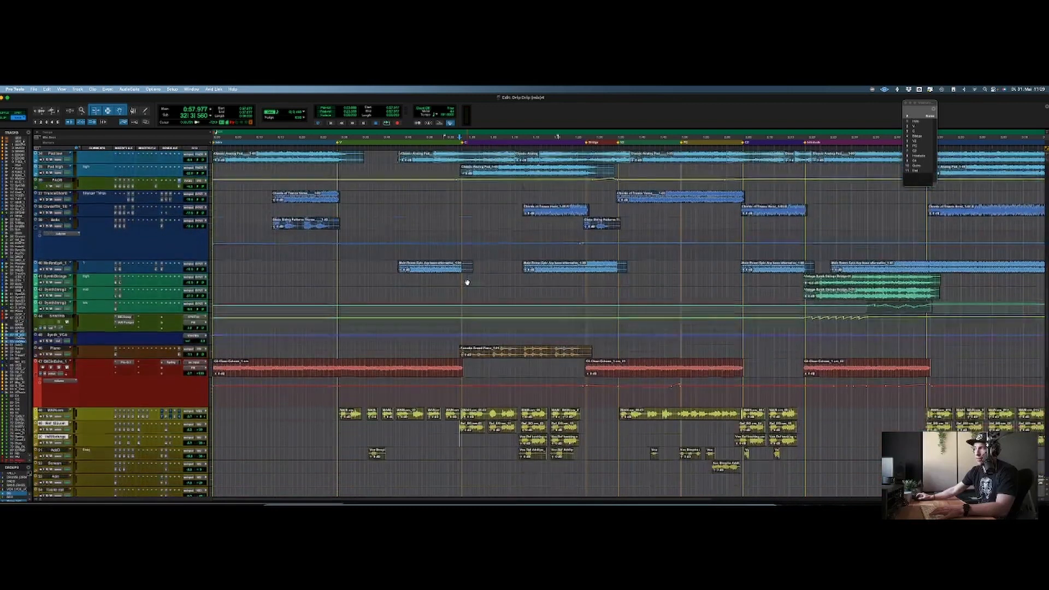
scroll(467, 282, "down", 3)
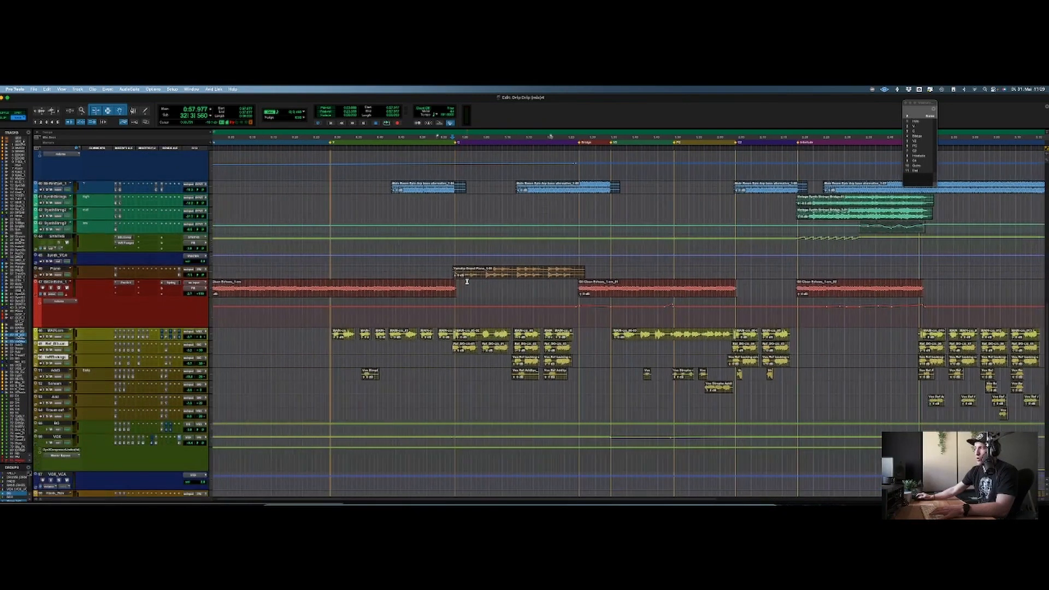
Highlight the vocal clips from the second verse through the last chorus, and clear the selection
scroll(467, 282, "right", 6)
scroll(467, 281, "right", 5)
left_click_drag(278, 333, 725, 416)
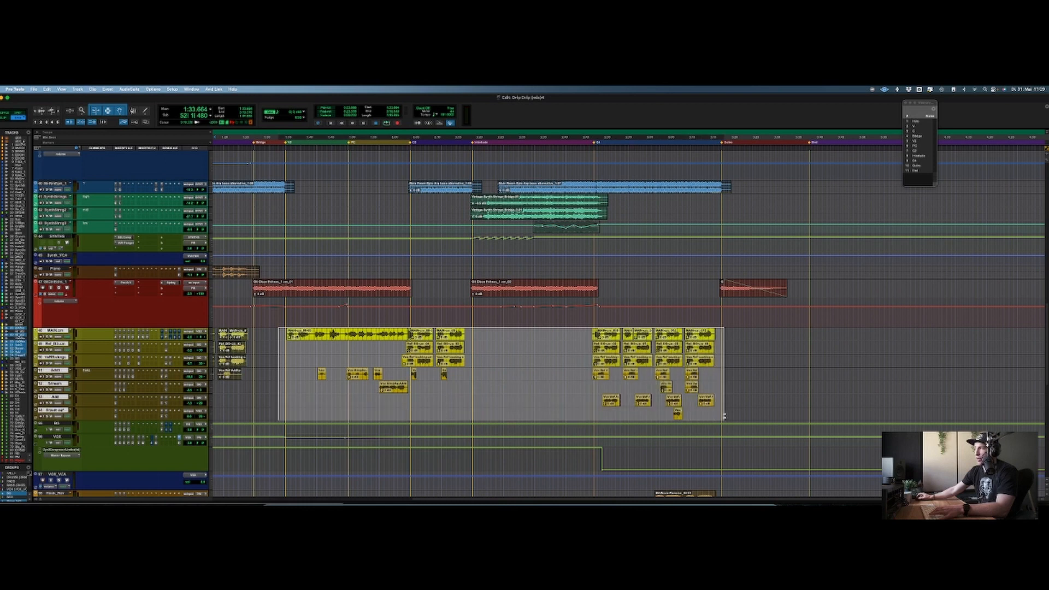
left_click(582, 334)
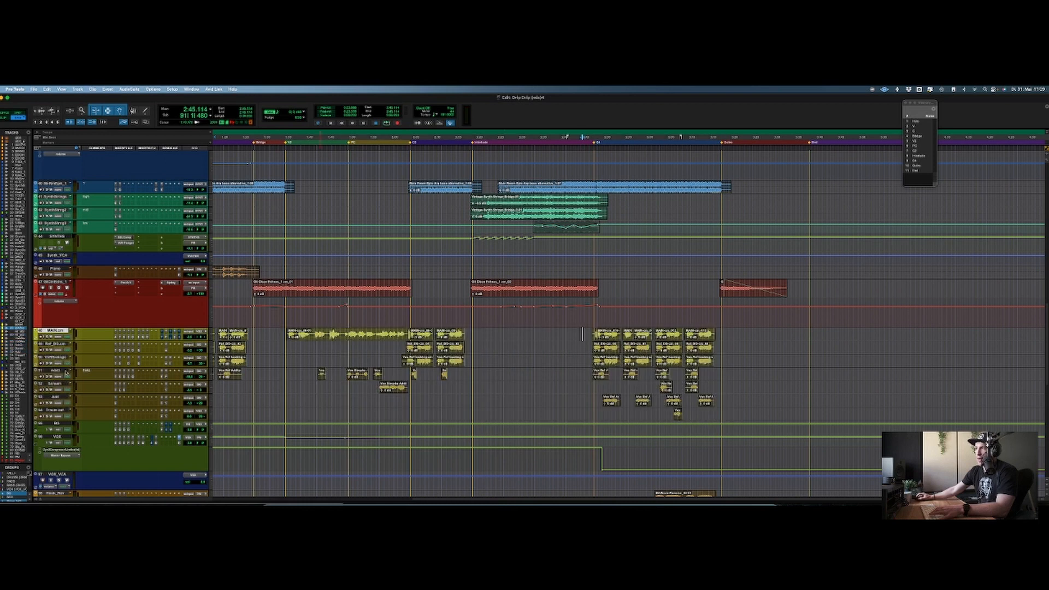
Inspect the lead vocal clip at the start of the first chorus and play the song from just before it
scroll(358, 353, "left", 10)
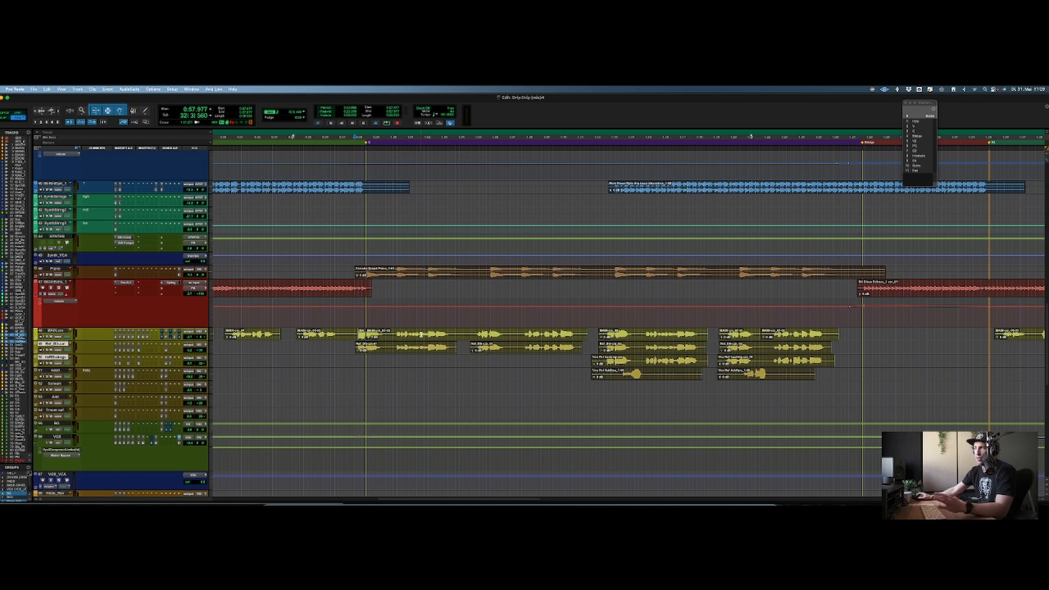
left_click(409, 352)
left_click(417, 338)
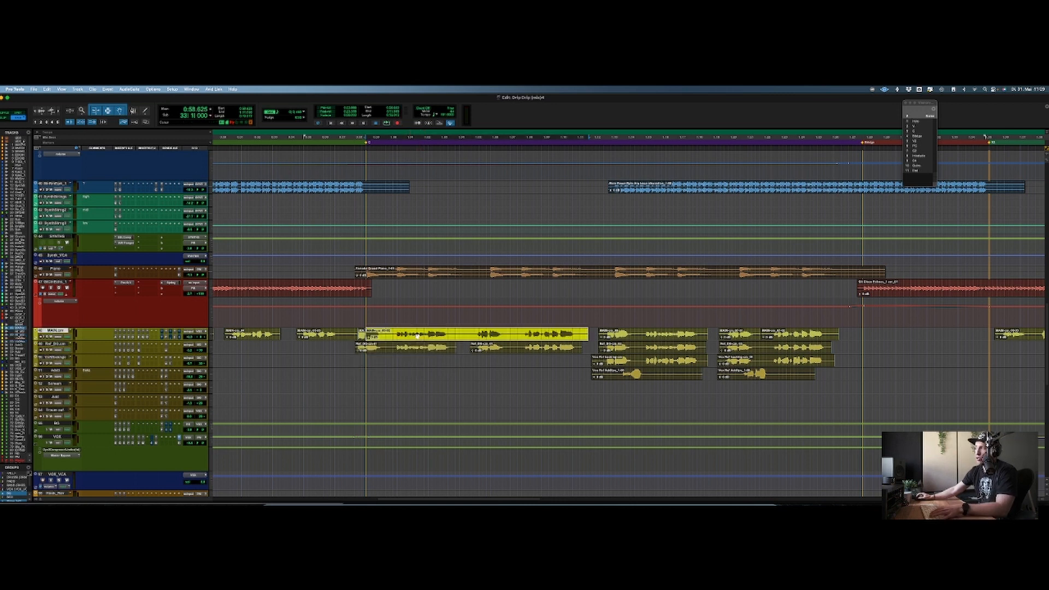
left_click(351, 334)
left_click(361, 317)
key("space")
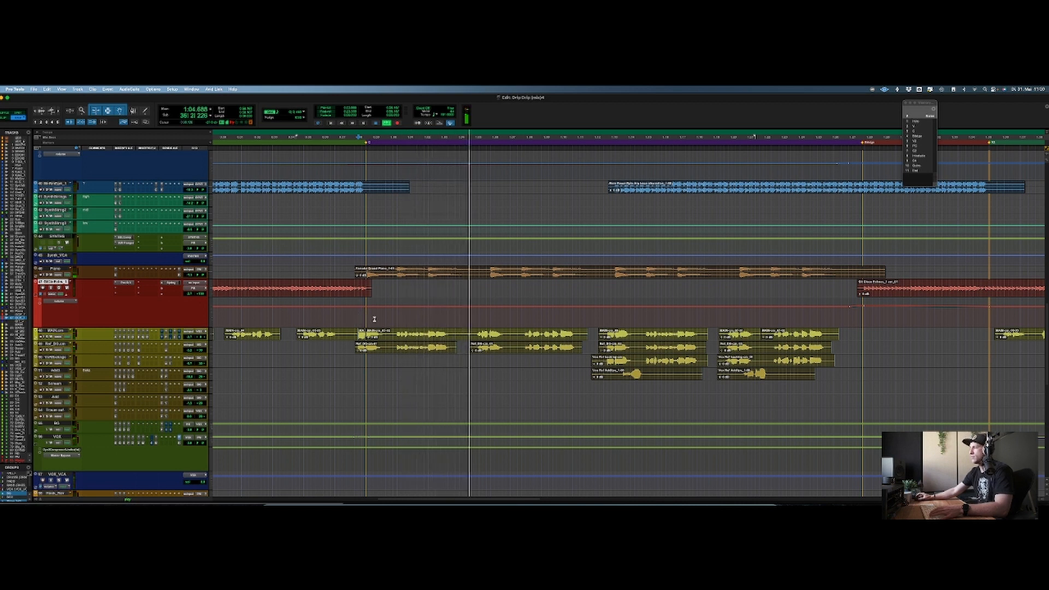
key("space")
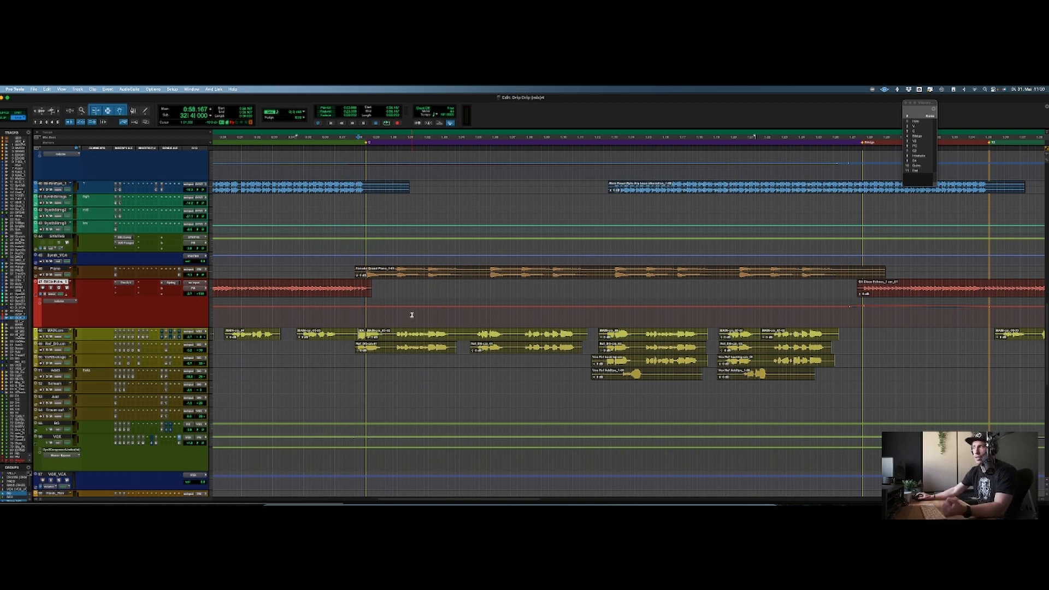
Examine the whole arrangement, from the crash and bass tracks down to the vocals, effects and returns
key("r")
key("r")
key("r")
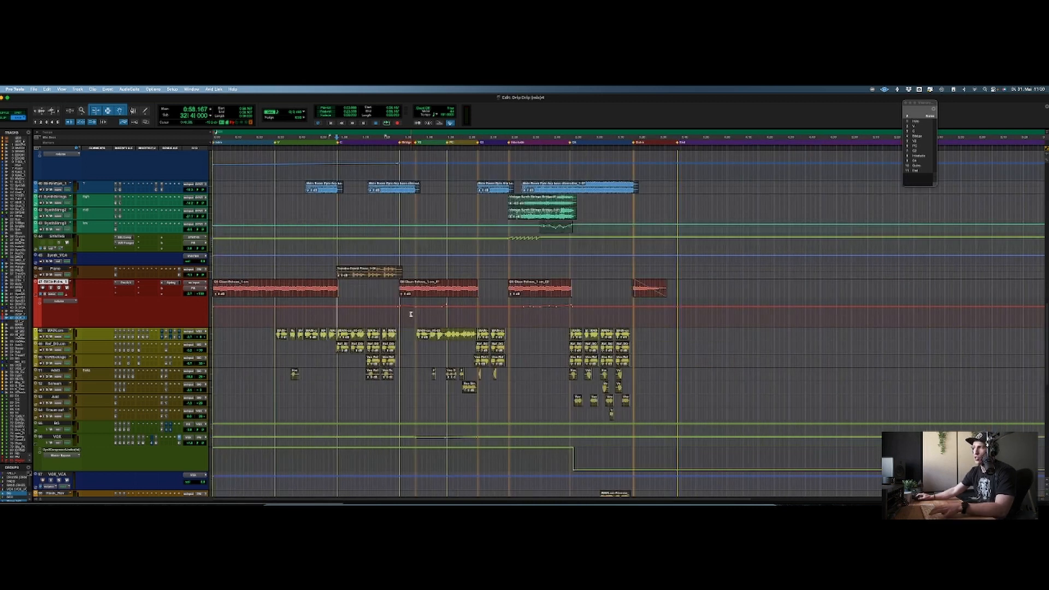
scroll(411, 314, "up", 4)
scroll(411, 315, "up", 3)
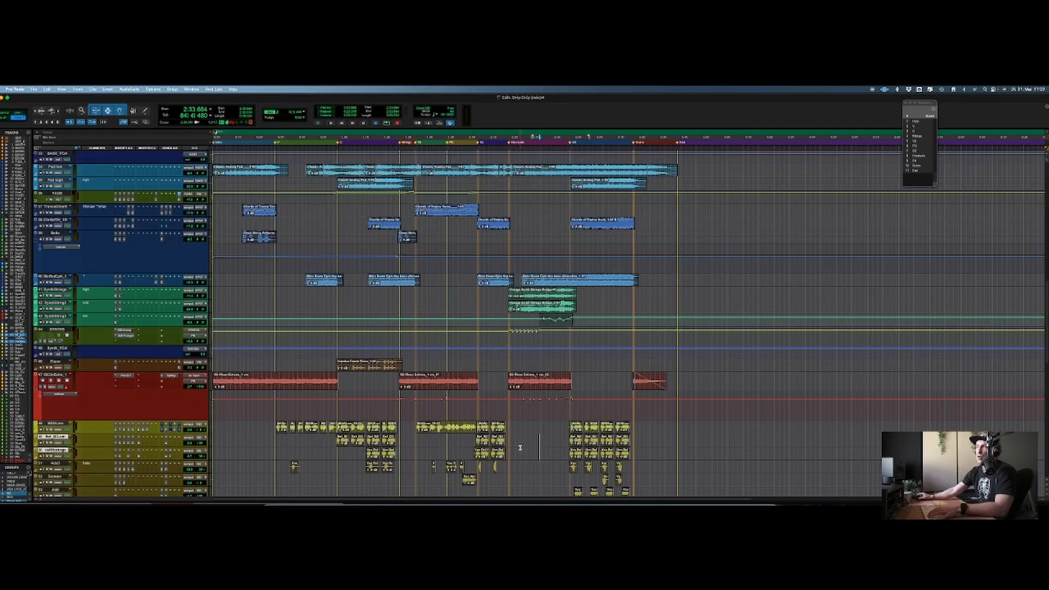
scroll(521, 447, "up", 8)
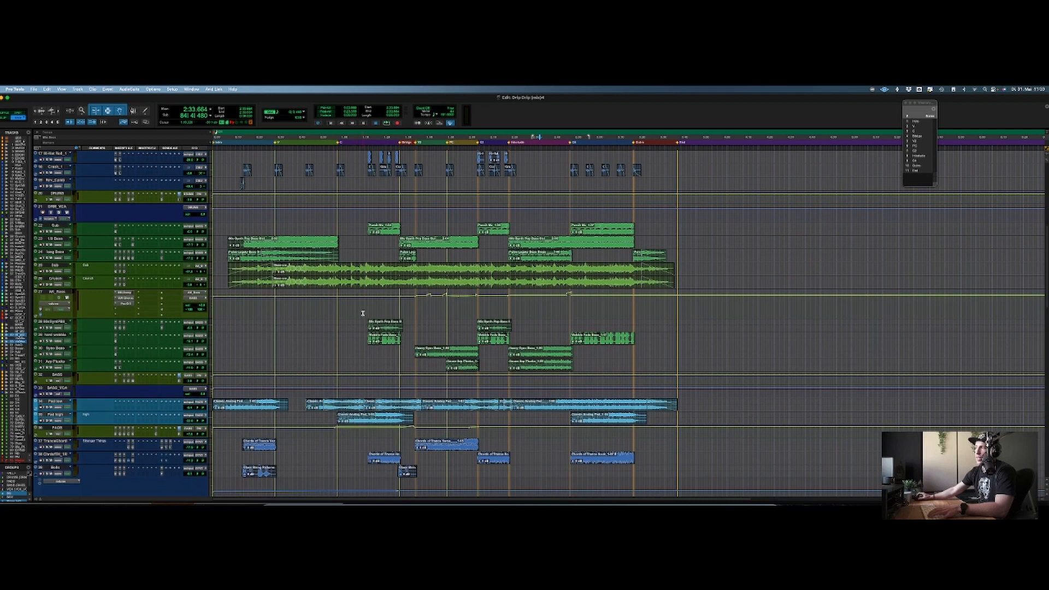
scroll(453, 328, "down", 3)
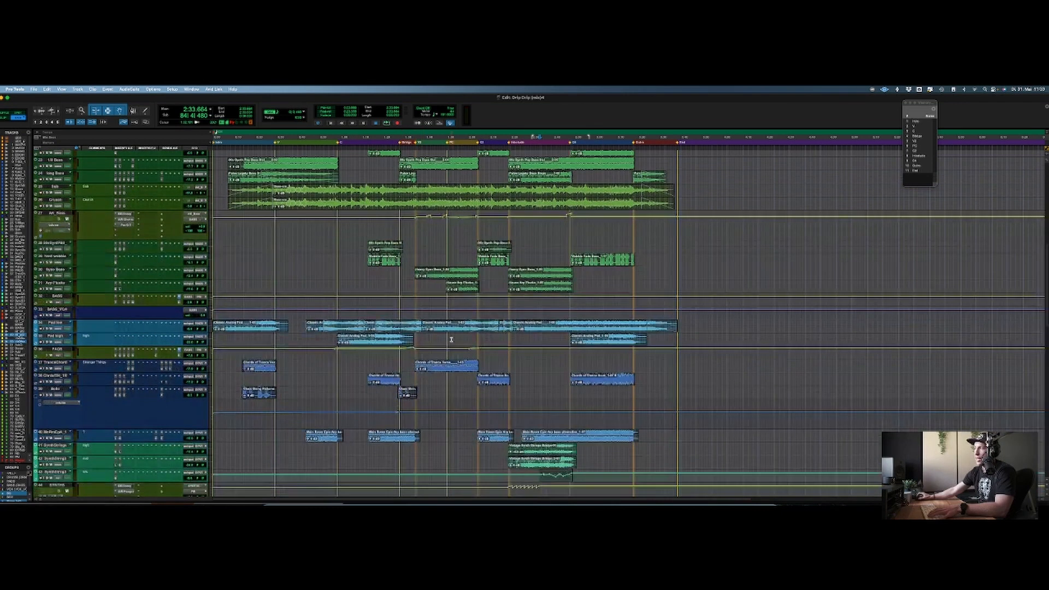
scroll(451, 340, "down", 3)
scroll(414, 352, "down", 3)
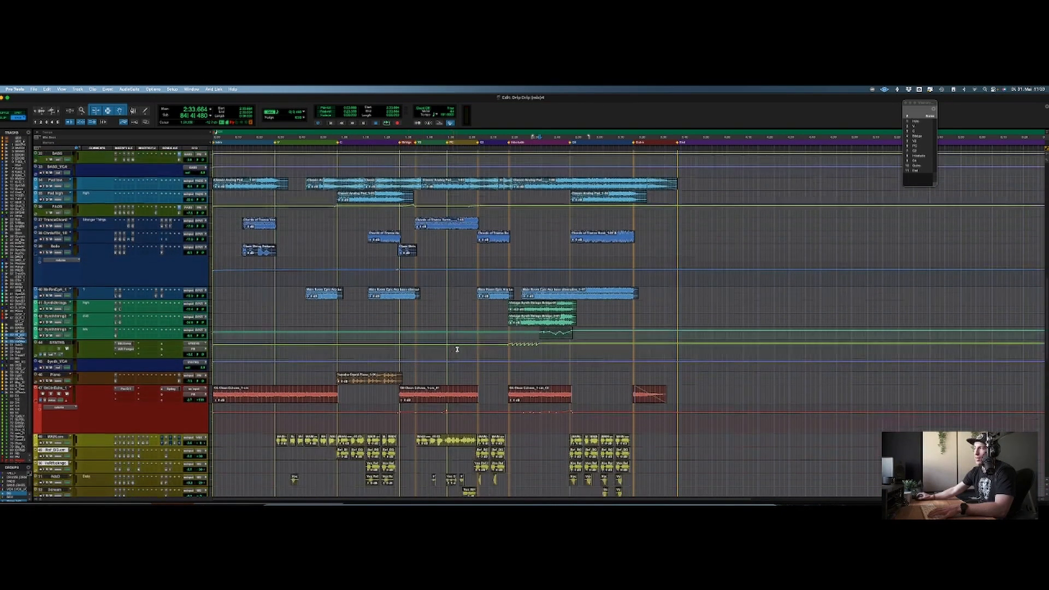
scroll(315, 375, "down", 3)
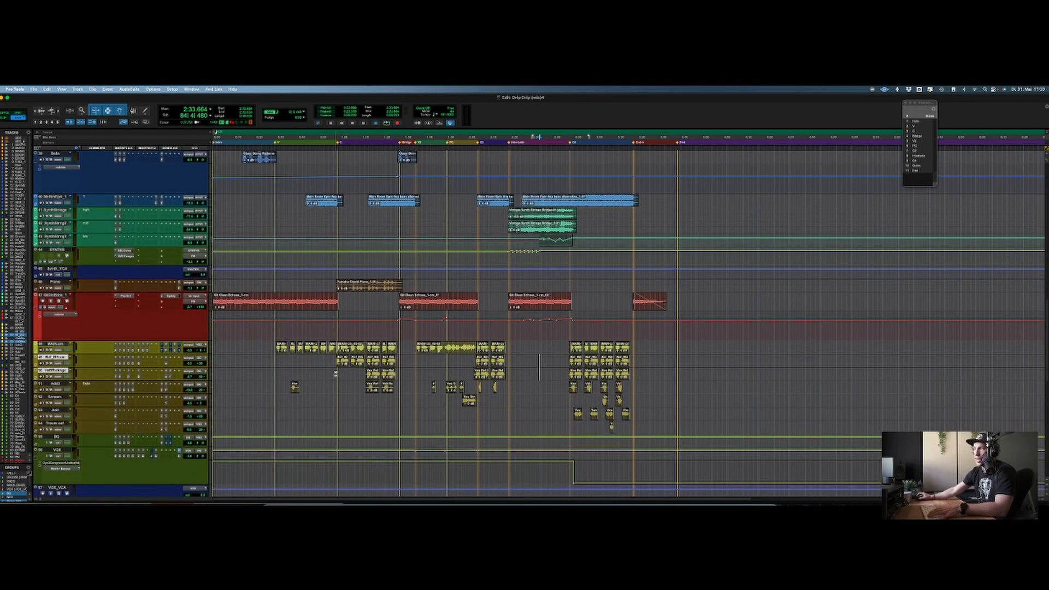
scroll(335, 374, "down", 3)
scroll(337, 372, "down", 6)
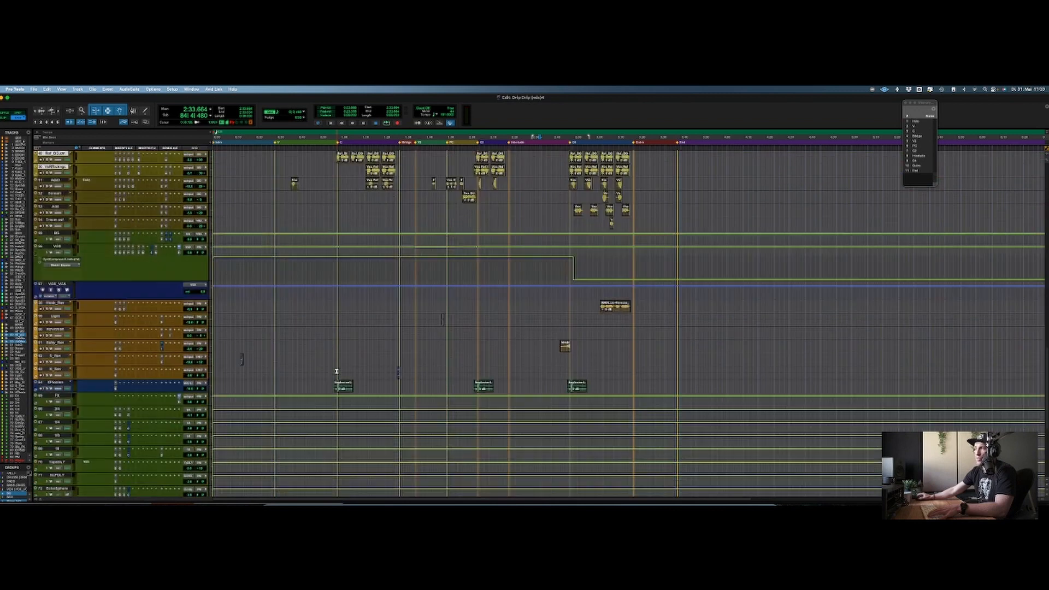
scroll(343, 355, "up", 9)
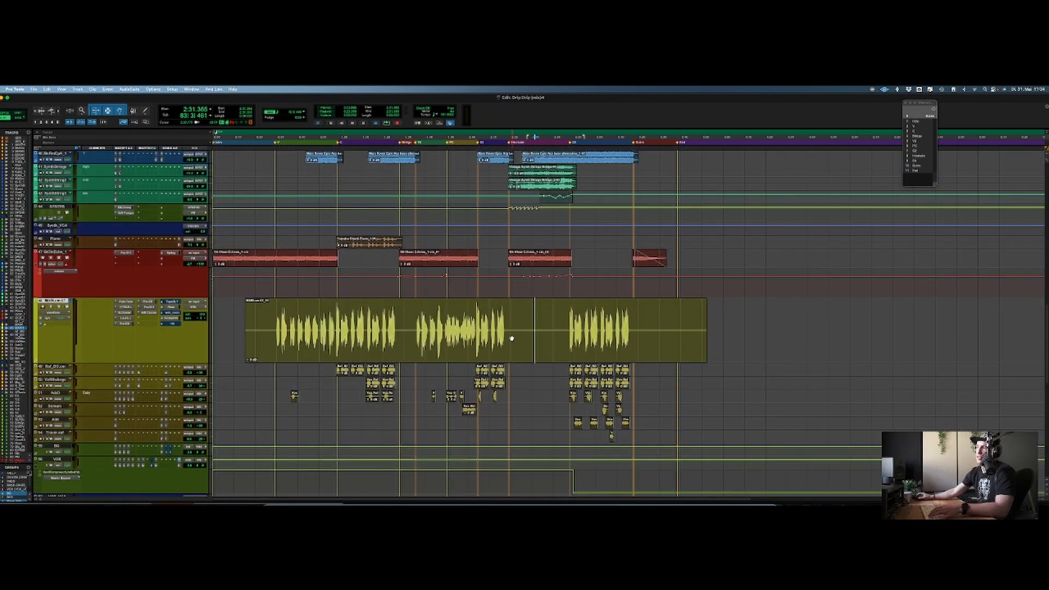
Delete the empty parts of the full lead vocal clip before the first verse, after the last chorus and between the last two choruses
left_click(334, 332)
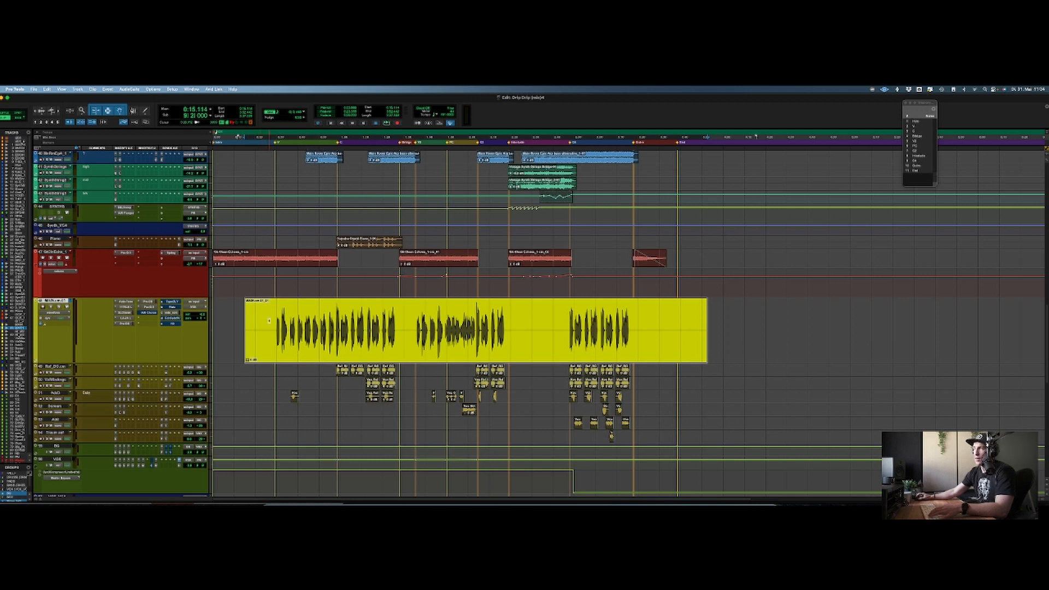
left_click_drag(276, 318, 240, 334)
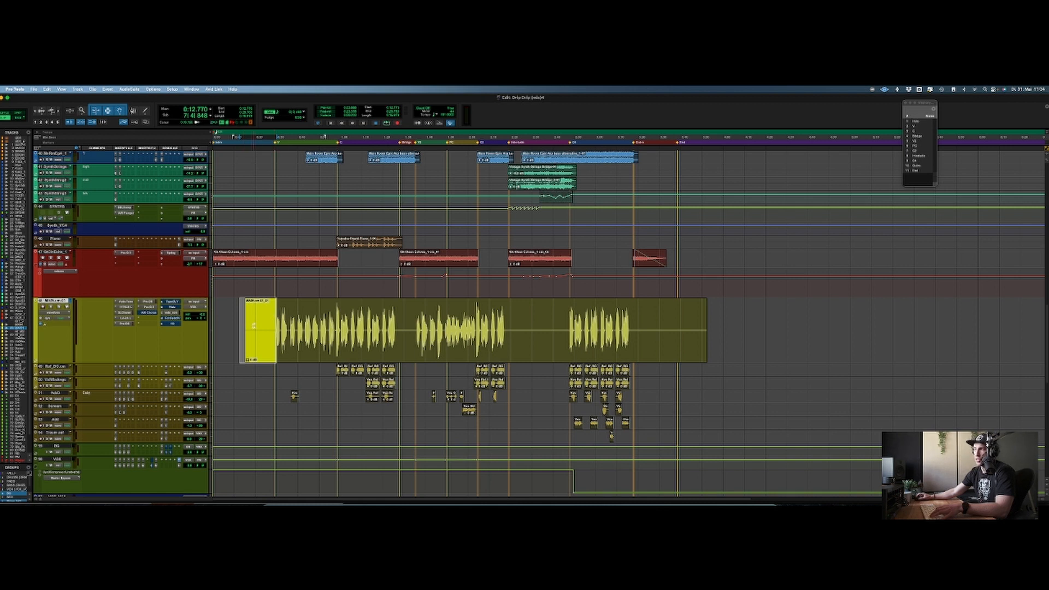
key("Delete")
left_click_drag(629, 322, 707, 324)
key("Delete")
left_click_drag(563, 317, 508, 318)
key("Delete")
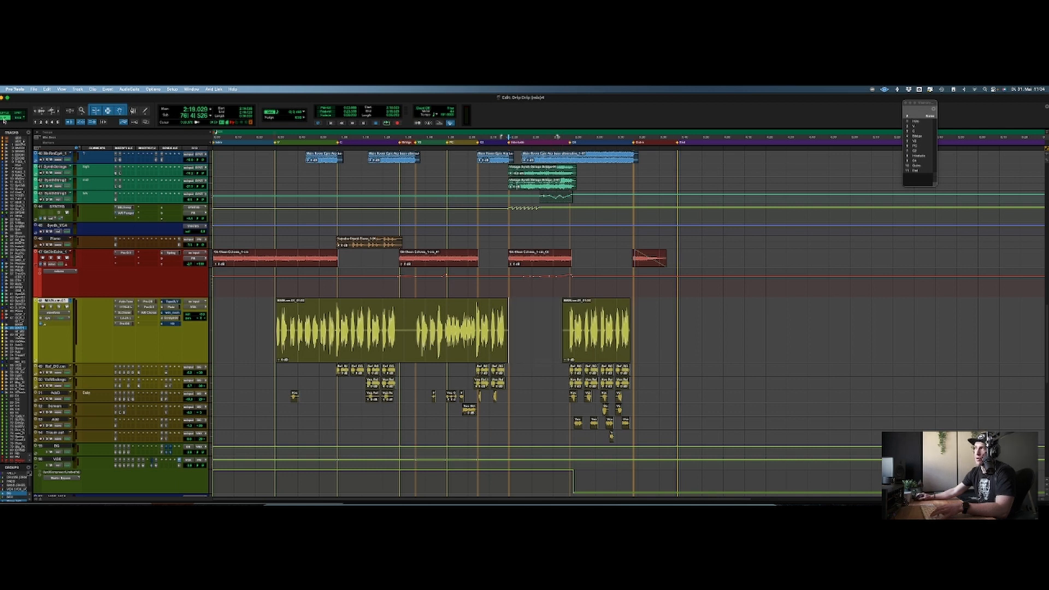
Delete the silent gaps between the lead vocal phrases in the first verse
left_click(296, 320)
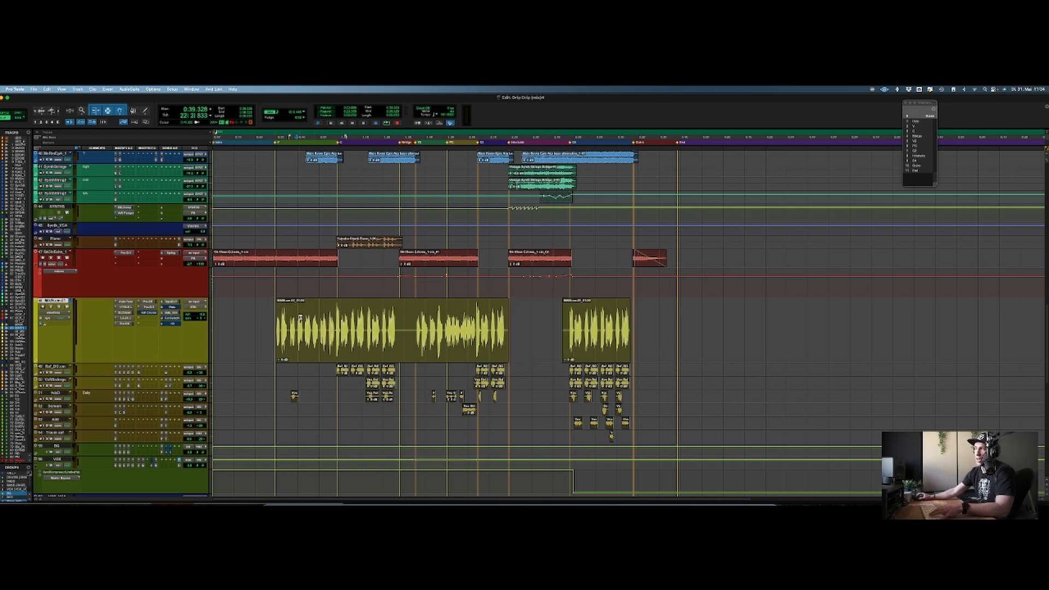
key("t")
key("t")
key("t")
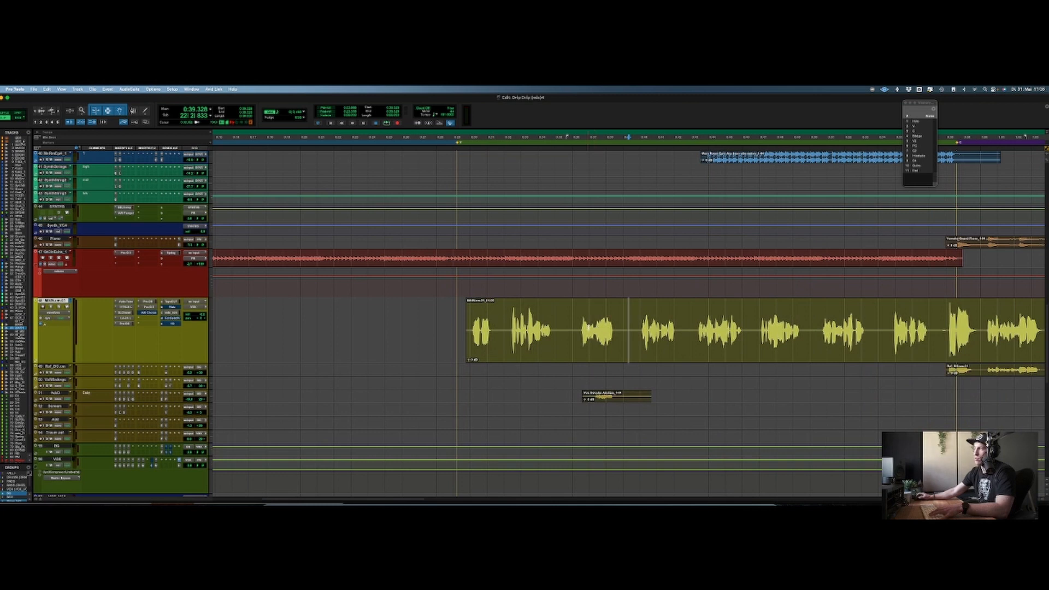
scroll(628, 331, "right", 3)
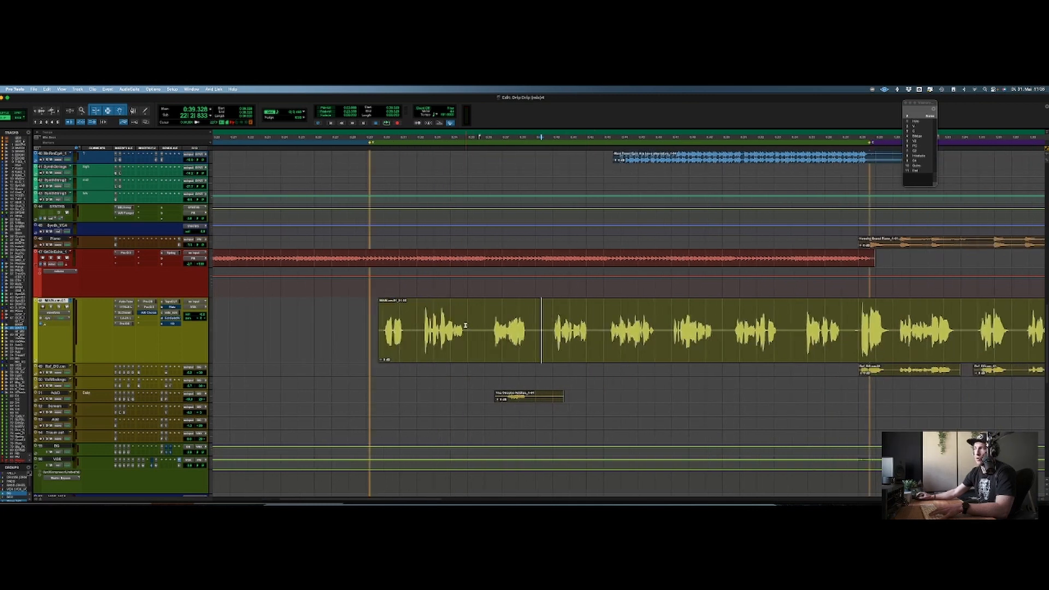
left_click_drag(466, 327, 492, 326)
key("Delete")
left_click(409, 327)
left_click_drag(409, 327, 423, 327)
key("Delete")
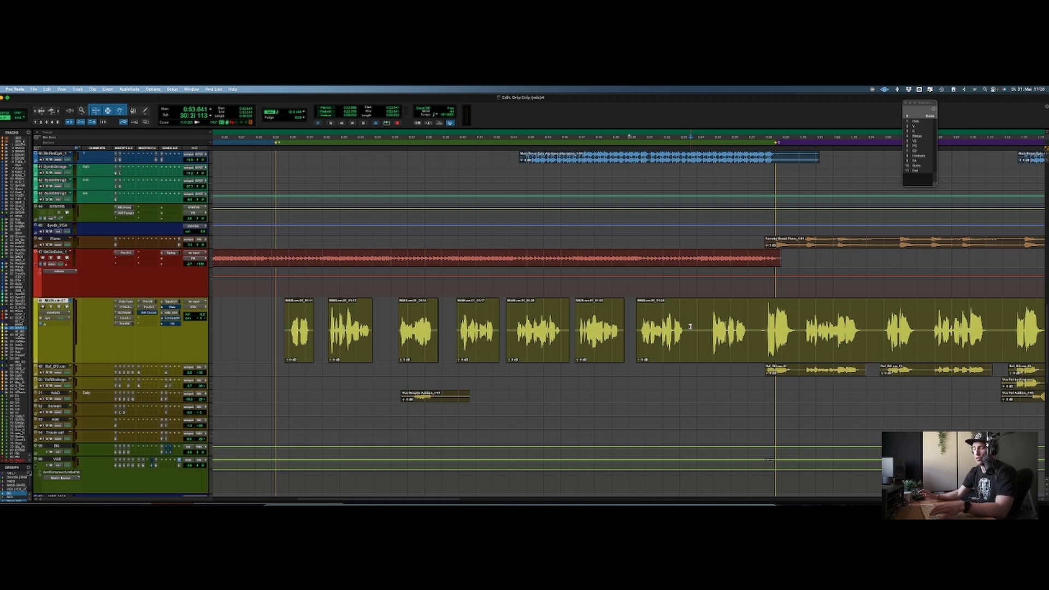
Raise the Strip Silence threshold slightly and strip the silence from the long lead vocal clip starting late in the first verse
key("super+u")
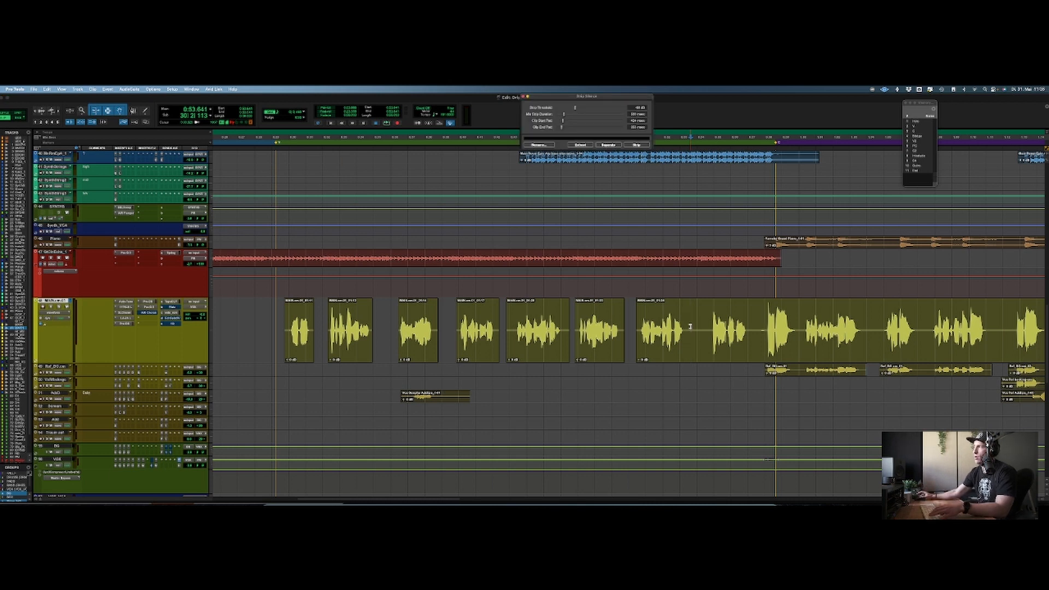
left_click_drag(587, 97, 513, 197)
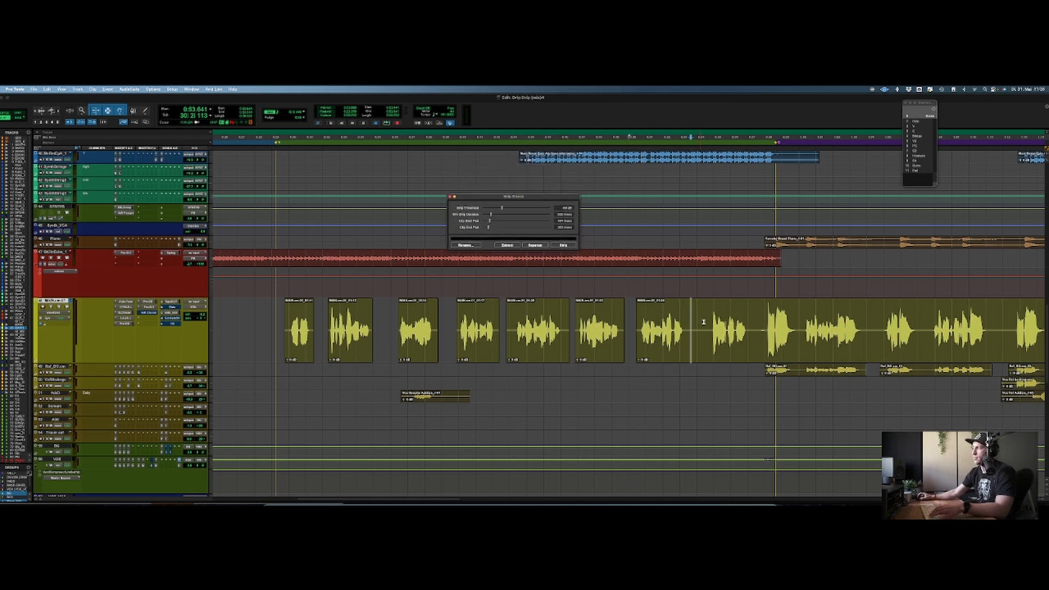
left_click(716, 345)
scroll(716, 345, "right", 3)
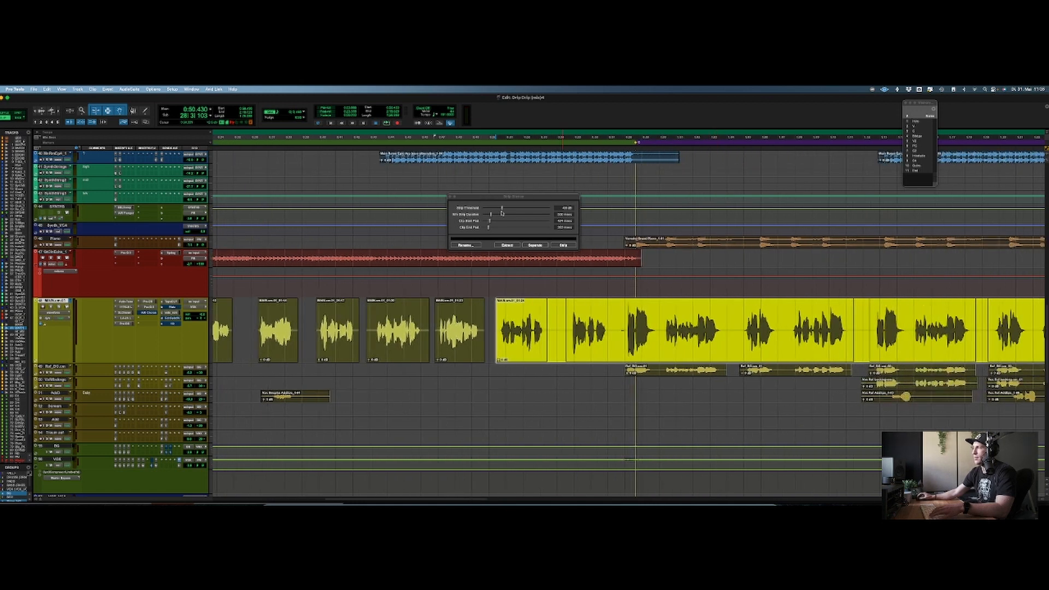
left_click_drag(506, 209, 509, 210)
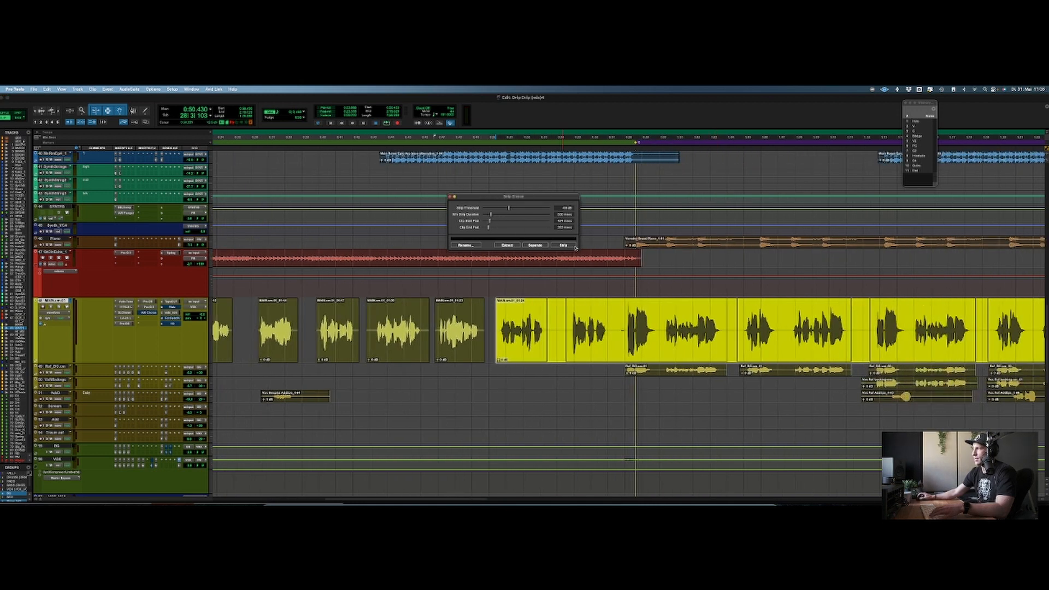
scroll(775, 329, "right", 10)
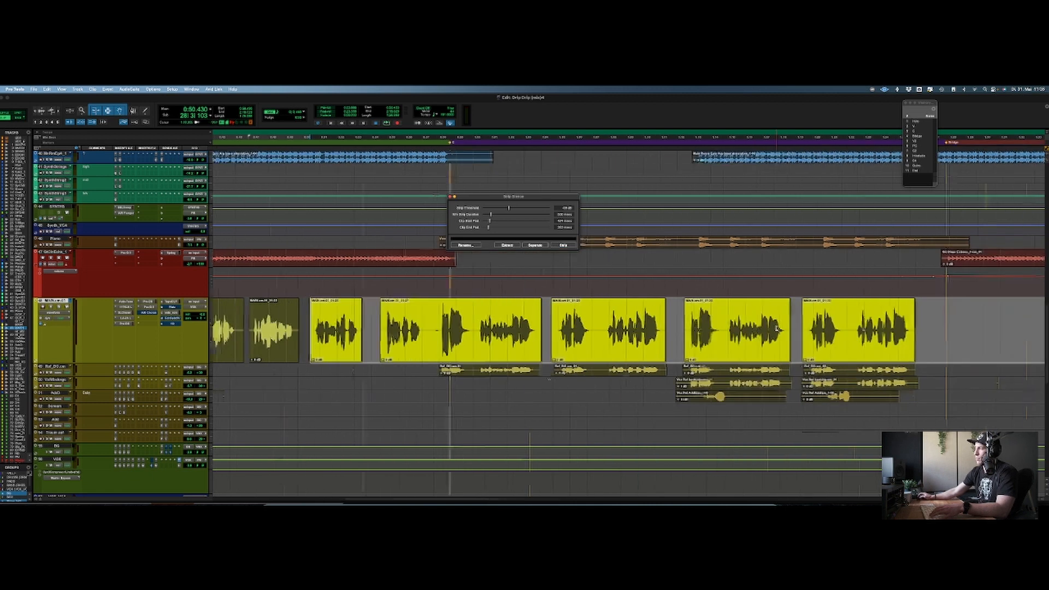
Delete the remaining silent gaps between lead vocal phrases in the second verse, including the empty start of its first clip
left_click_drag(657, 318, 671, 313)
key("Delete")
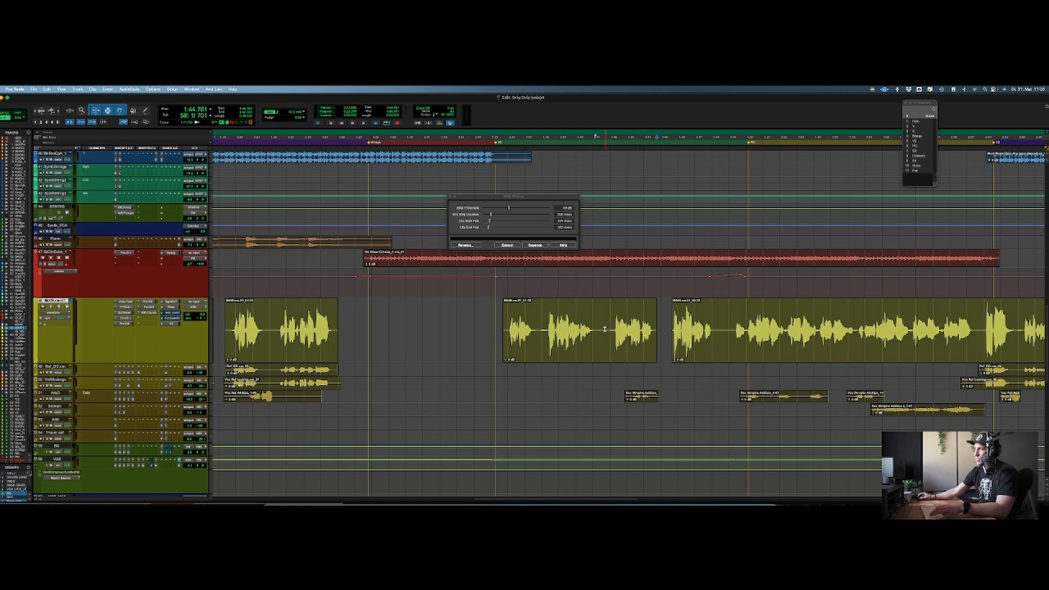
left_click_drag(598, 328, 608, 328)
key("Delete")
left_click_drag(538, 328, 509, 328)
key("Delete")
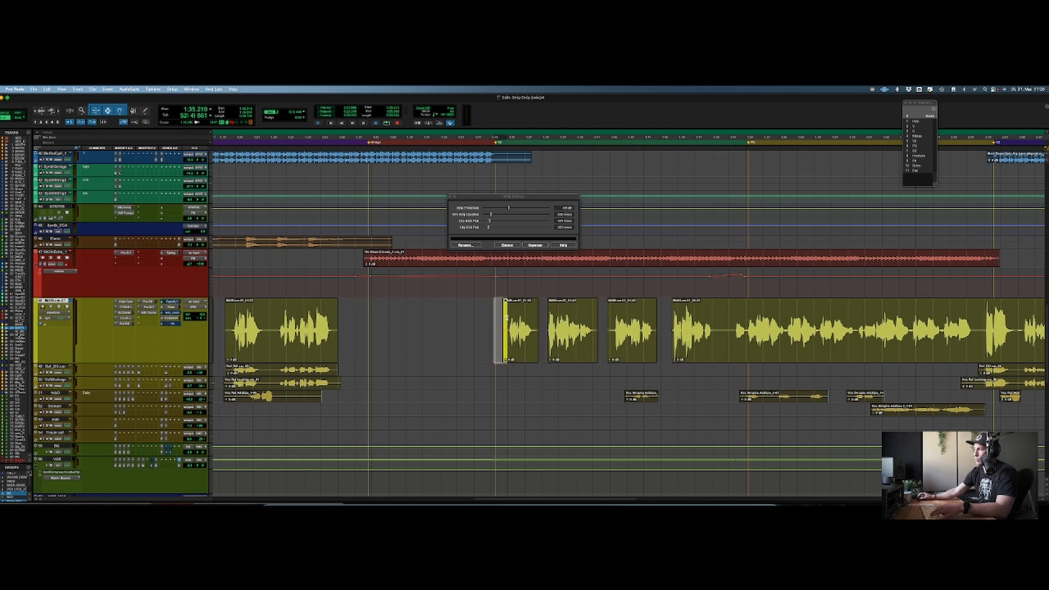
key("Delete")
left_click_drag(715, 328, 735, 328)
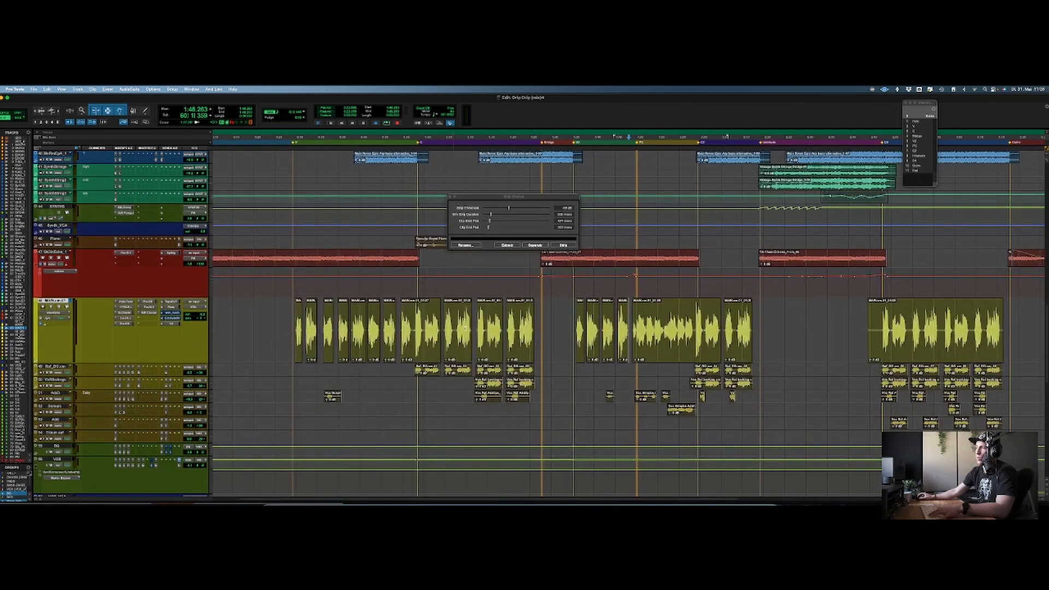
Apply batch fades to all lead vocal clips from the song start through the end of the second verse
left_click_drag(763, 322, 239, 328)
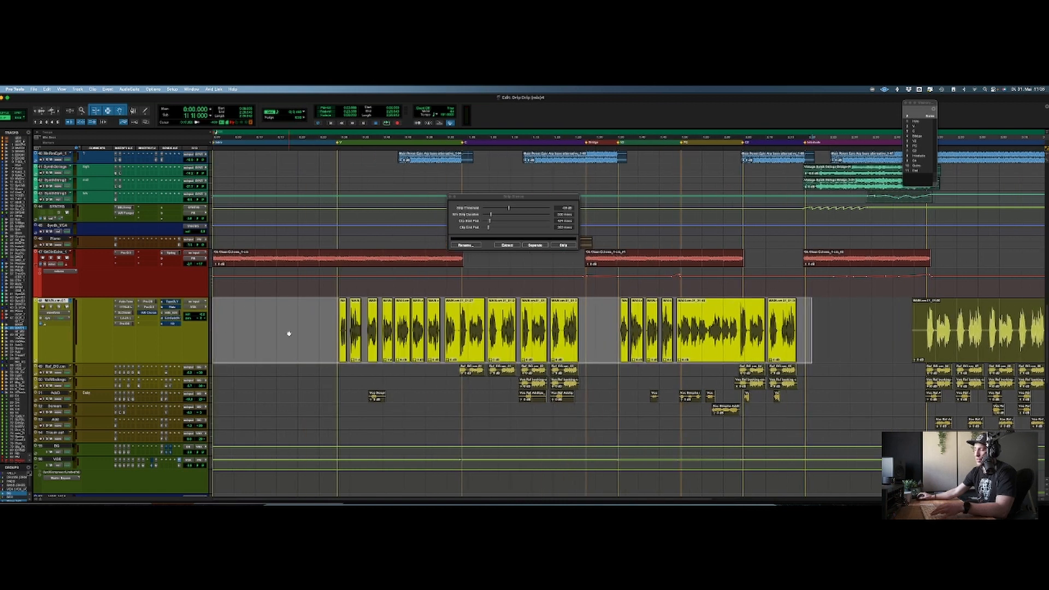
key("super+f")
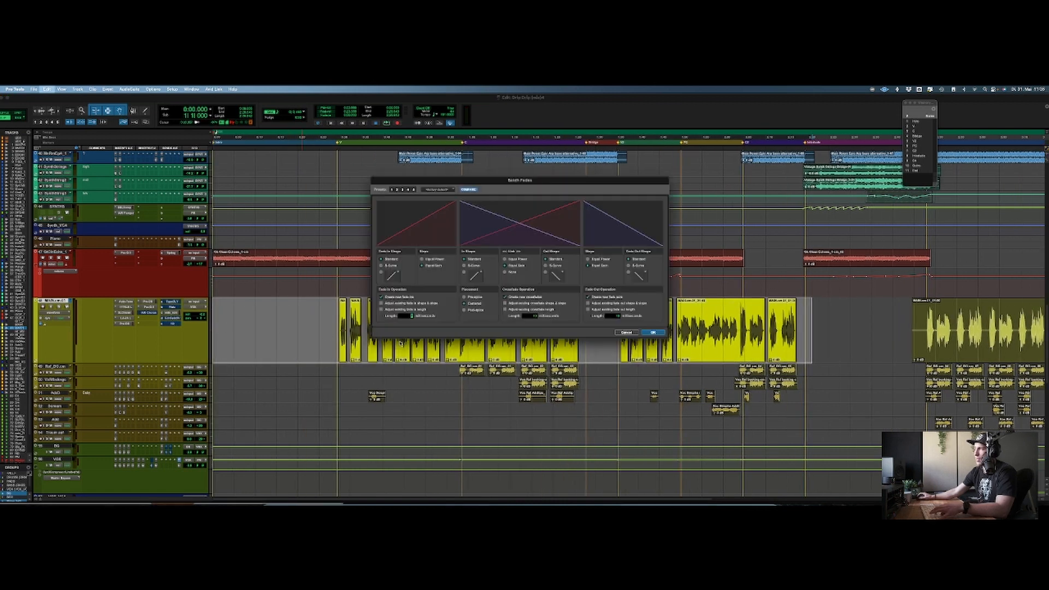
left_click(654, 333)
Examine the new fades at the edges of the lead vocal clips in the first verse
left_click(328, 307)
key("Tab")
key("t")
key("t")
key("t")
key("t")
key("t")
key("t")
key("t")
key("t")
key("t")
key("t")
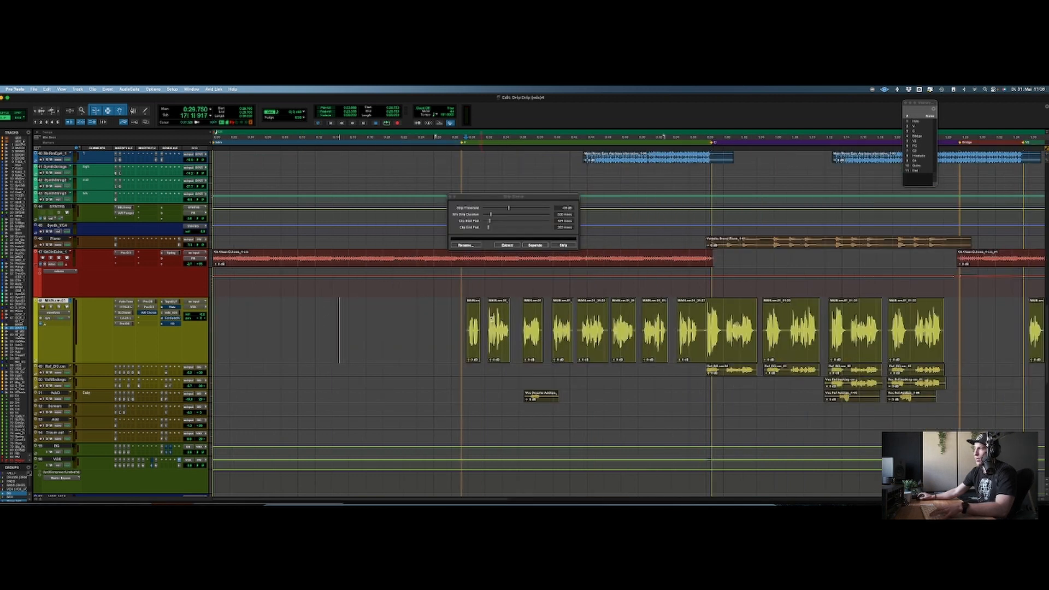
key("r")
key("r")
key("r")
key("r")
key("r")
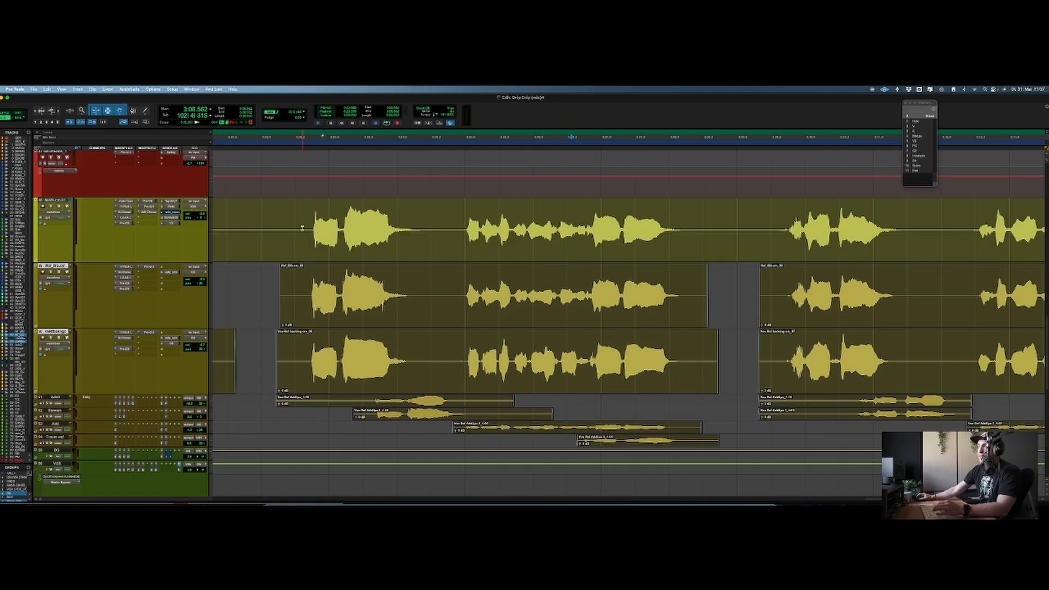
Compare the timing of the same phrase's word starts and endings on the lead and the two backing vocal tracks
left_click_drag(295, 282, 723, 348)
left_click_drag(307, 222, 695, 244)
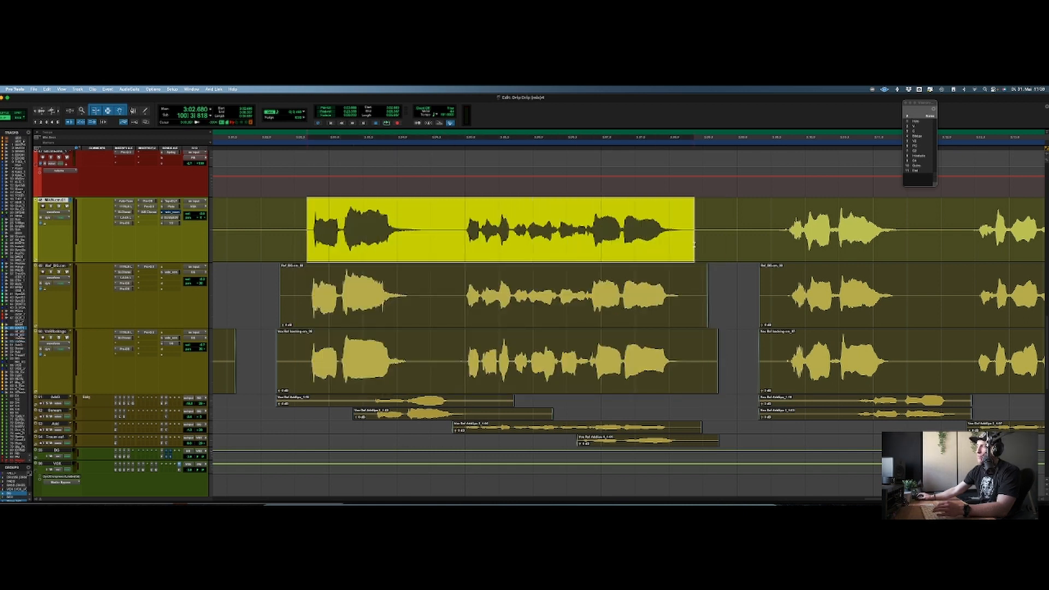
left_click_drag(310, 350, 684, 302)
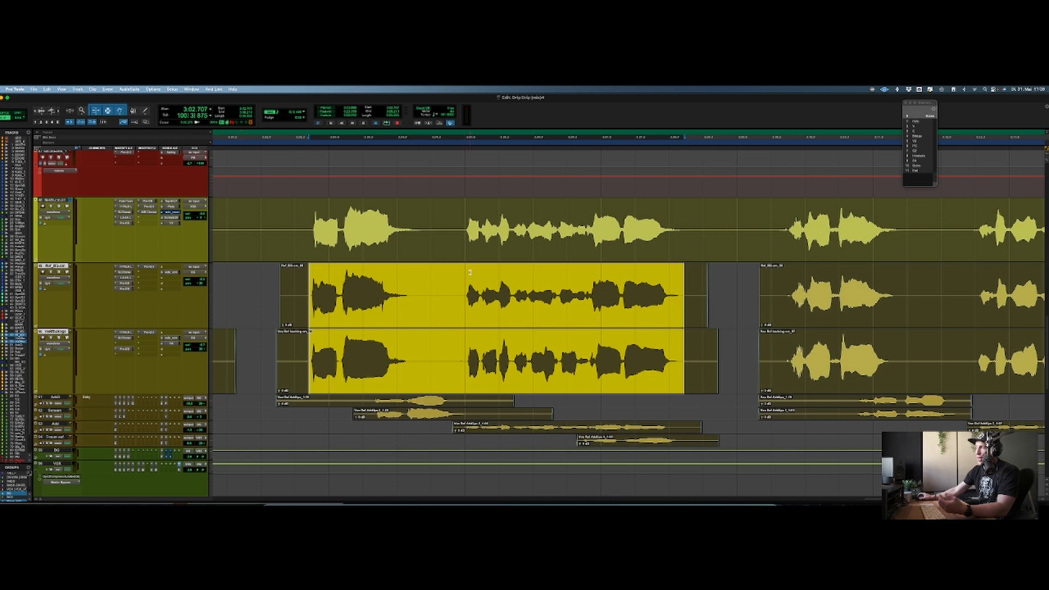
left_click(459, 279)
left_click(311, 223)
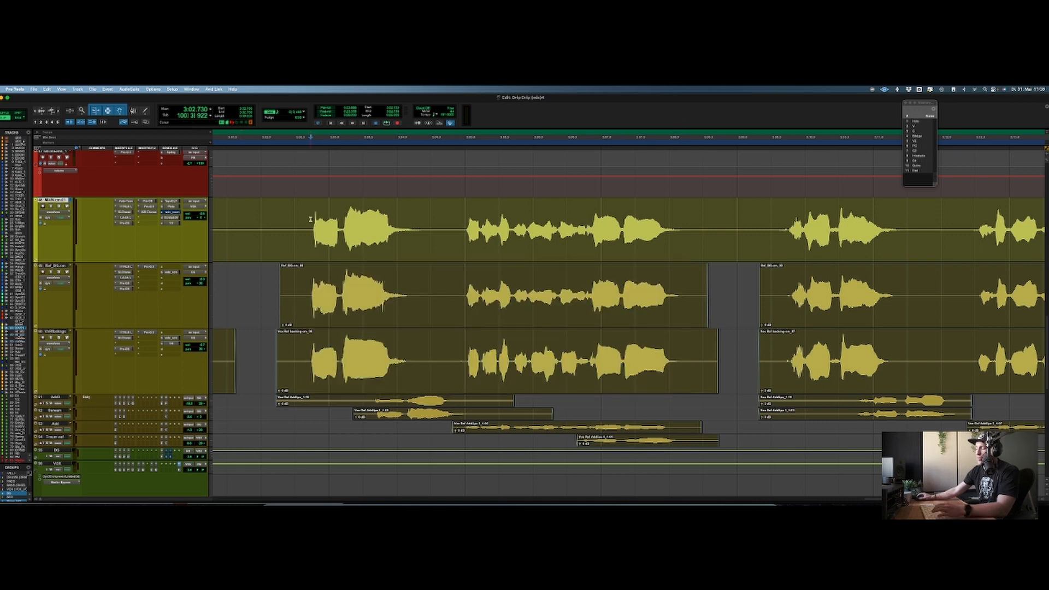
key("t")
key("t")
scroll(393, 232, "right", 3)
scroll(394, 232, "right", 3)
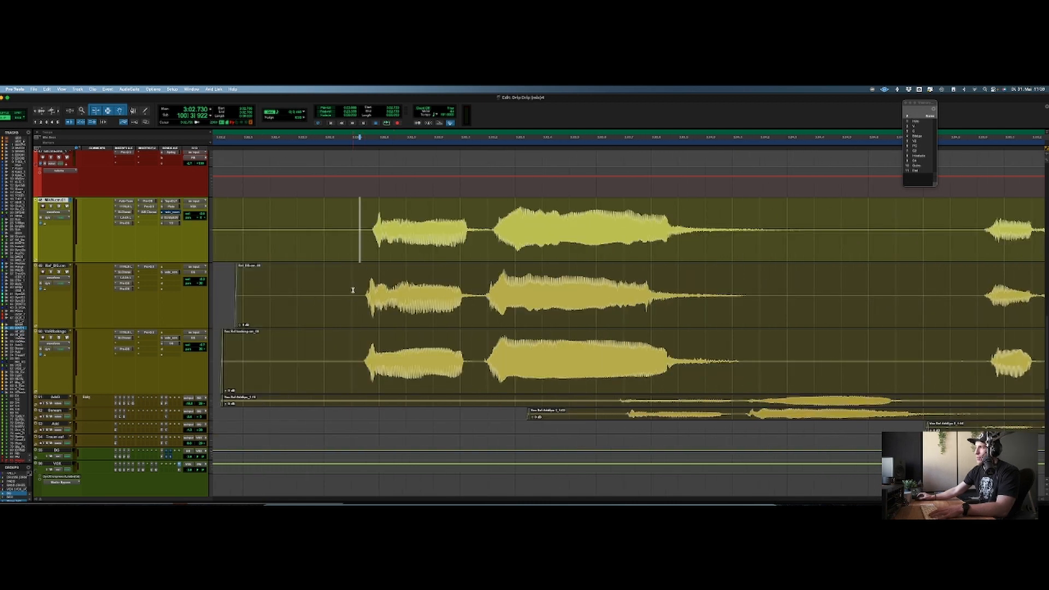
left_click_drag(355, 287, 365, 360)
left_click(466, 295)
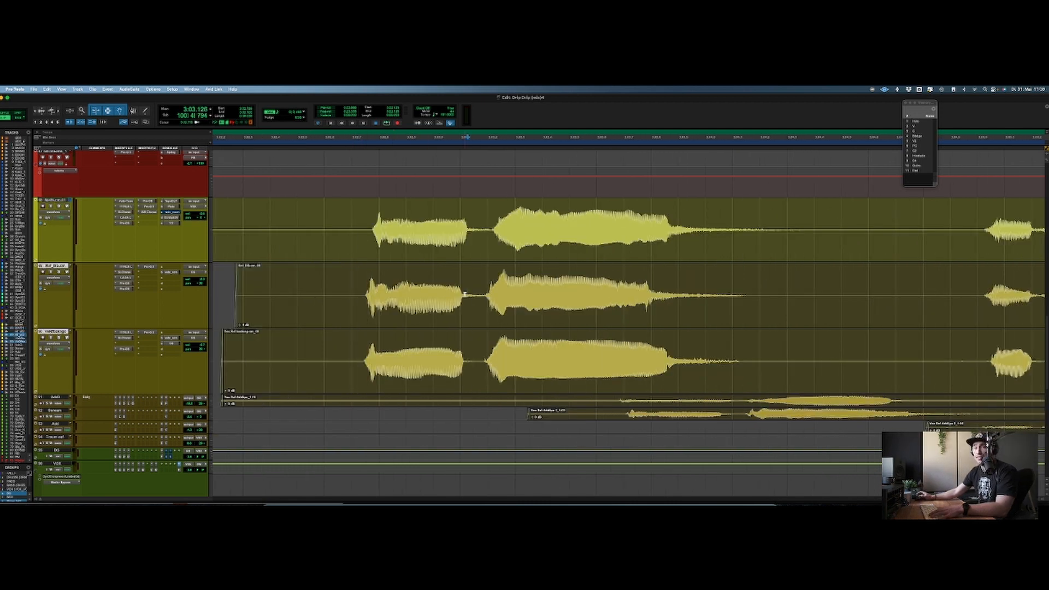
left_click_drag(359, 218, 828, 246)
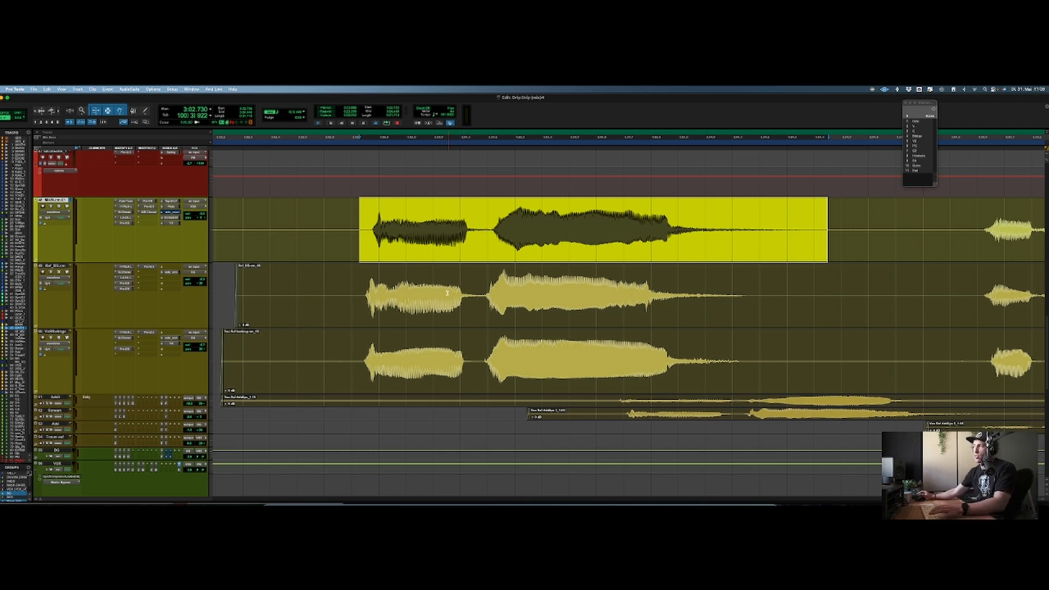
Split the opening words of the phrase into separate clips on both backing vocal tracks and shift them into time with the lead
left_click_drag(339, 286, 763, 328)
key("b")
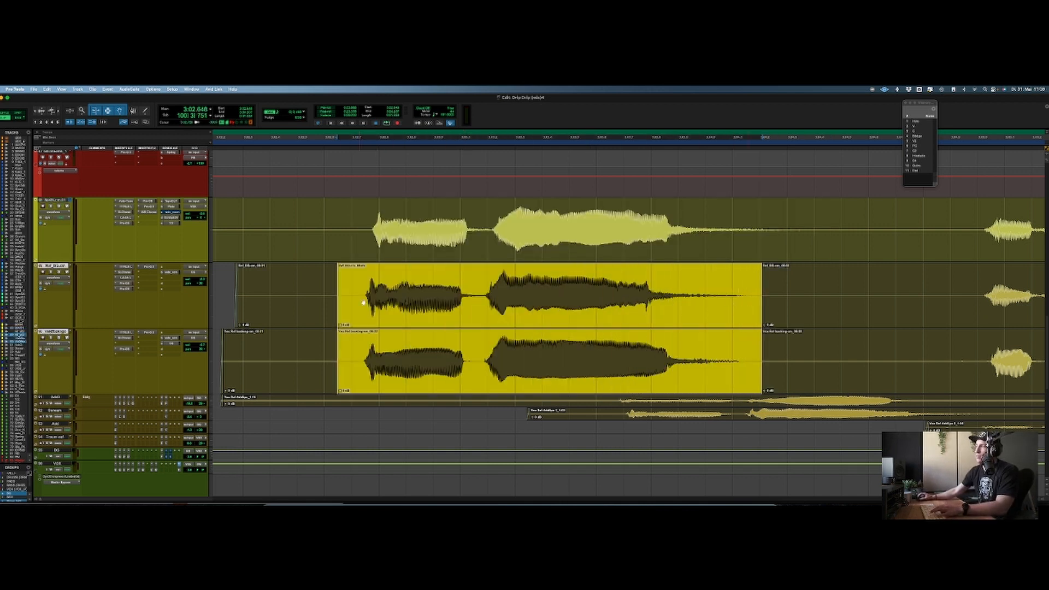
left_click_drag(578, 383, 584, 374)
left_click(544, 295)
left_click(469, 293)
key("t")
scroll(469, 292, "right", 2)
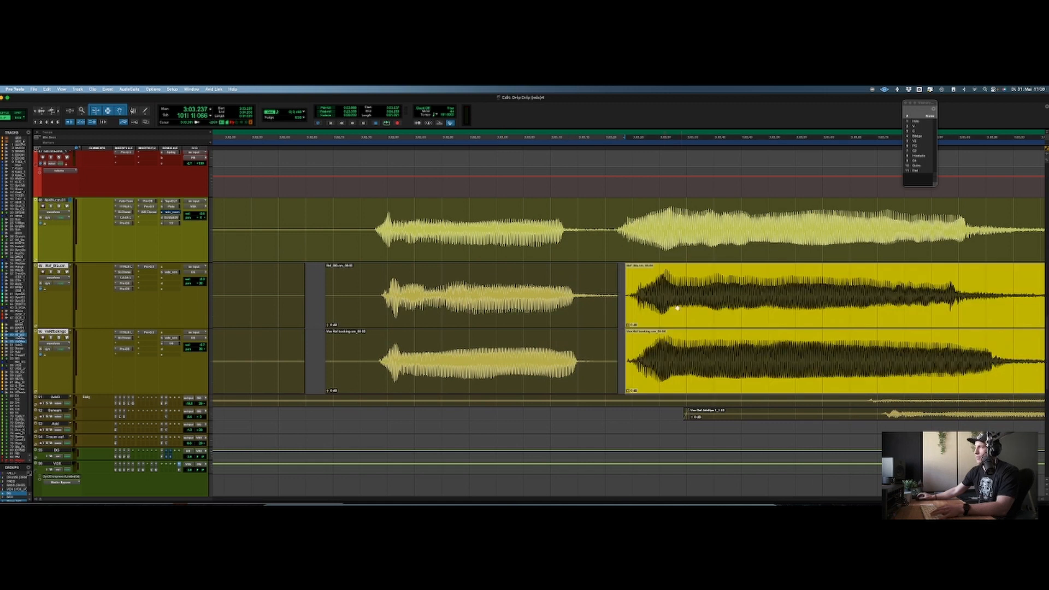
Solo the lead and both backing vocal tracks and play the phrase to check how tightly they line up
scroll(663, 306, "right", 3)
left_click(272, 224)
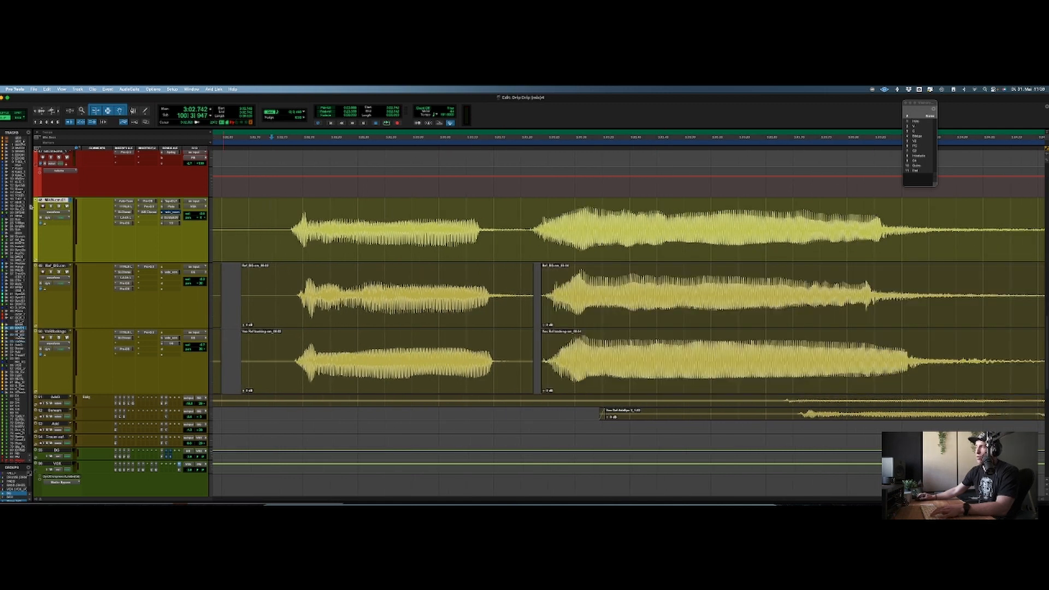
left_click(45, 333)
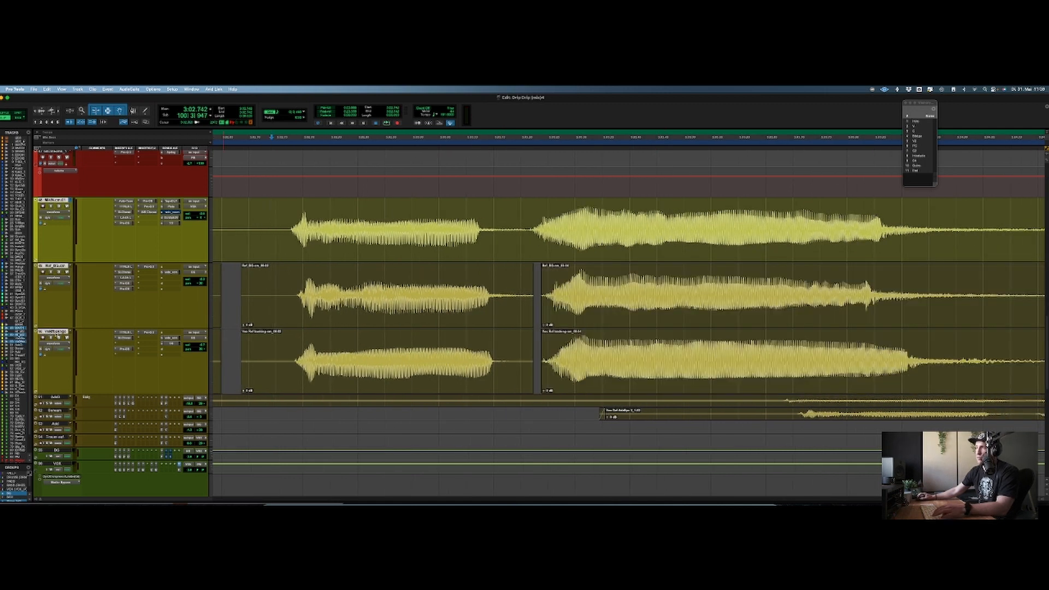
key("space")
key("r")
scroll(375, 246, "right", 7)
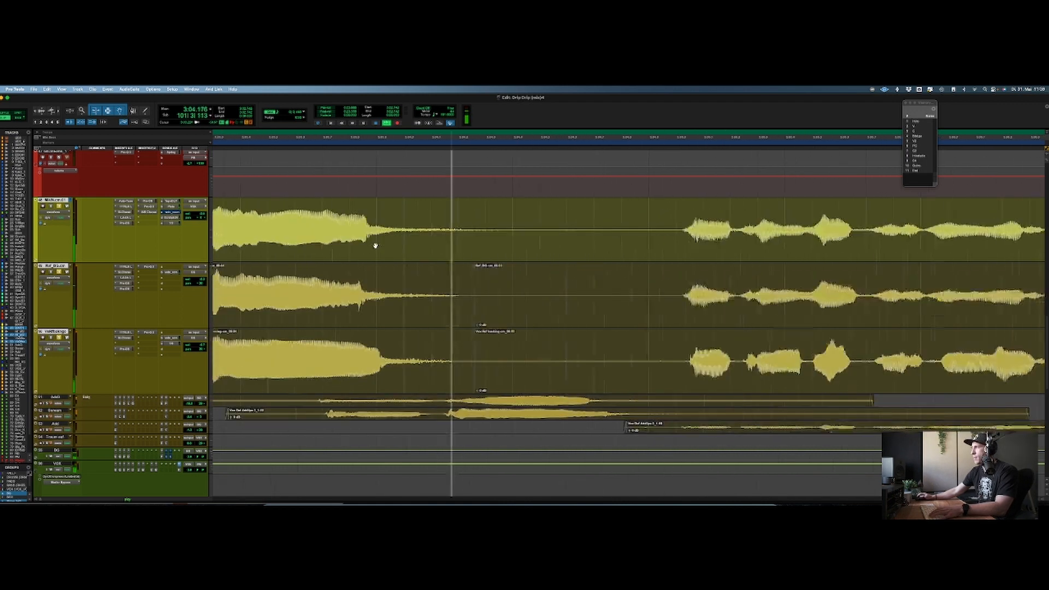
scroll(375, 246, "right", 3)
scroll(467, 258, "right", 6)
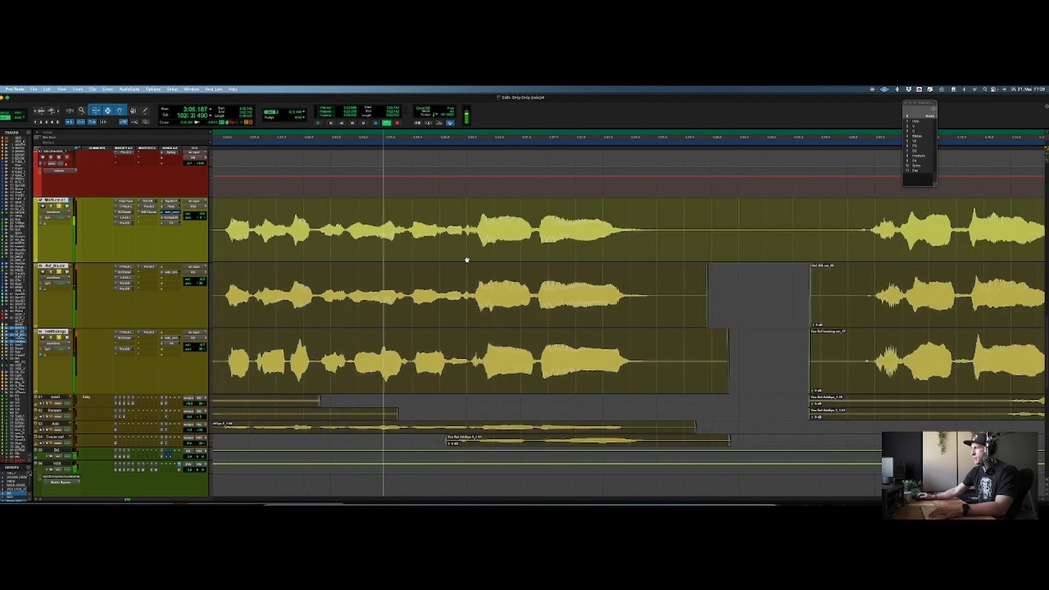
key("space")
Open VocAlign Project 5 and capture the last two words of the lead vocal phrase as the guide
left_click_drag(468, 290, 665, 335)
key("t")
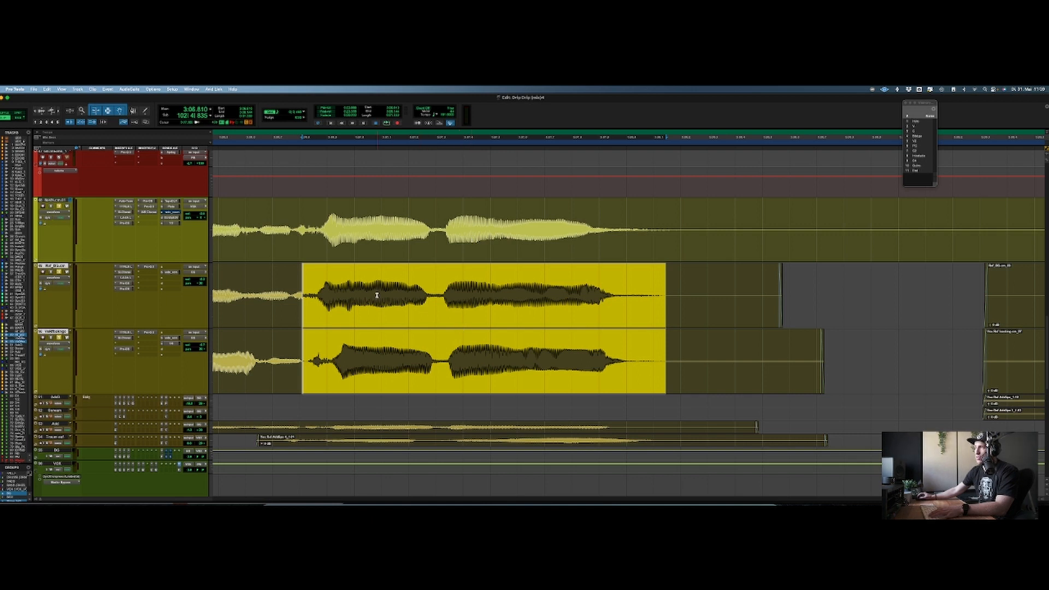
key("ctrl+v")
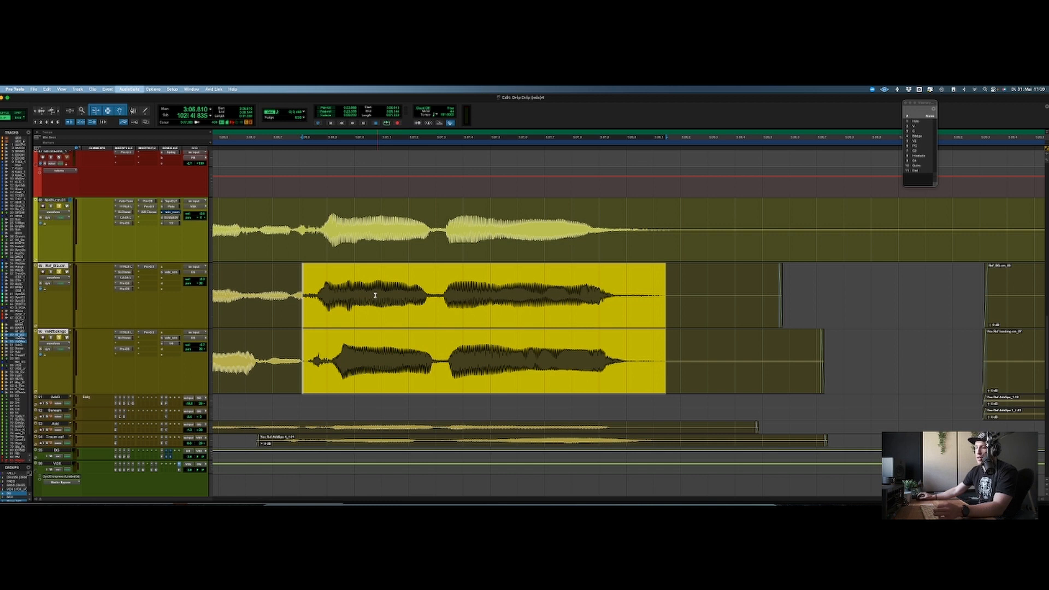
left_click_drag(714, 327, 320, 229)
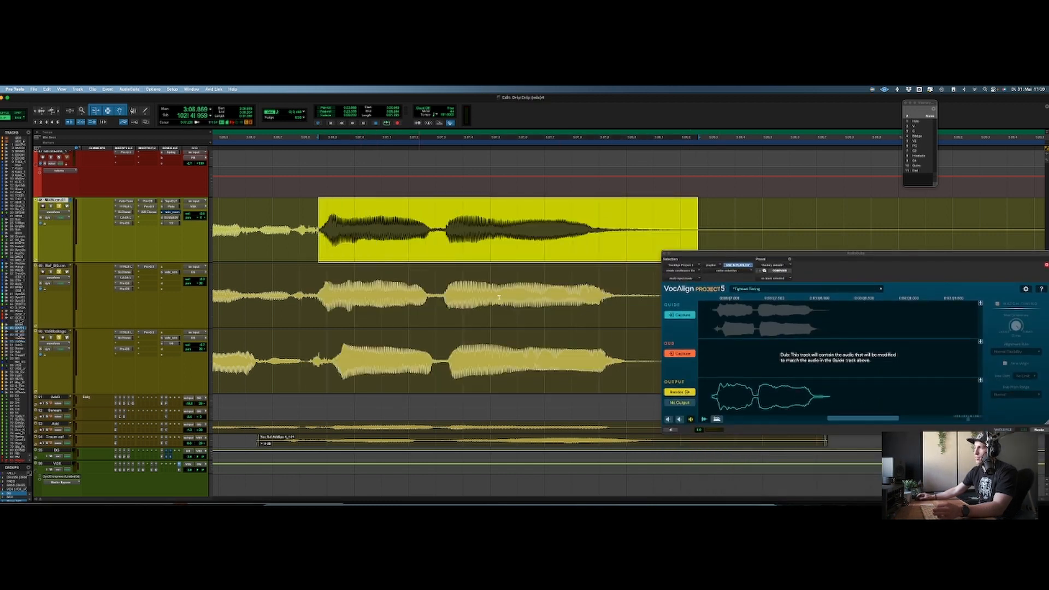
left_click(680, 315)
Capture the matching words on the upper backing vocal track as the dub and render the aligned audio
left_click_drag(316, 295, 663, 306)
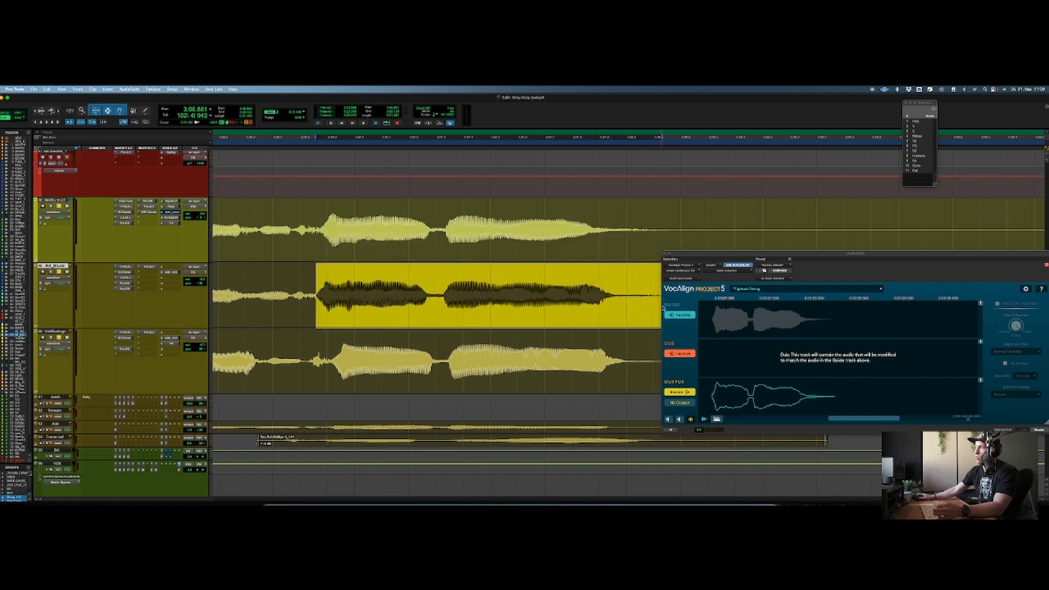
left_click(681, 355)
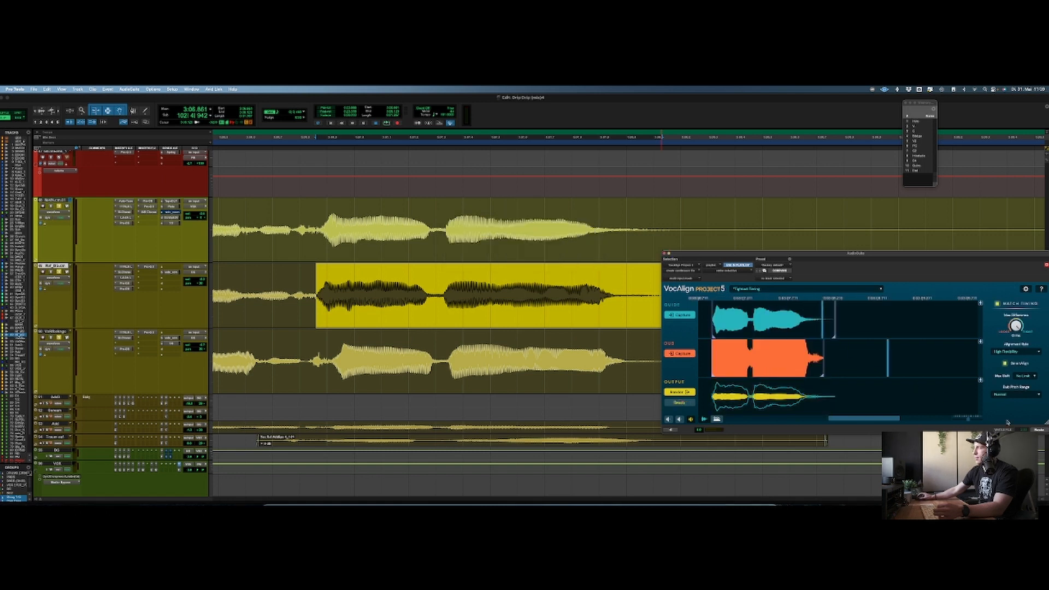
left_click(1039, 430)
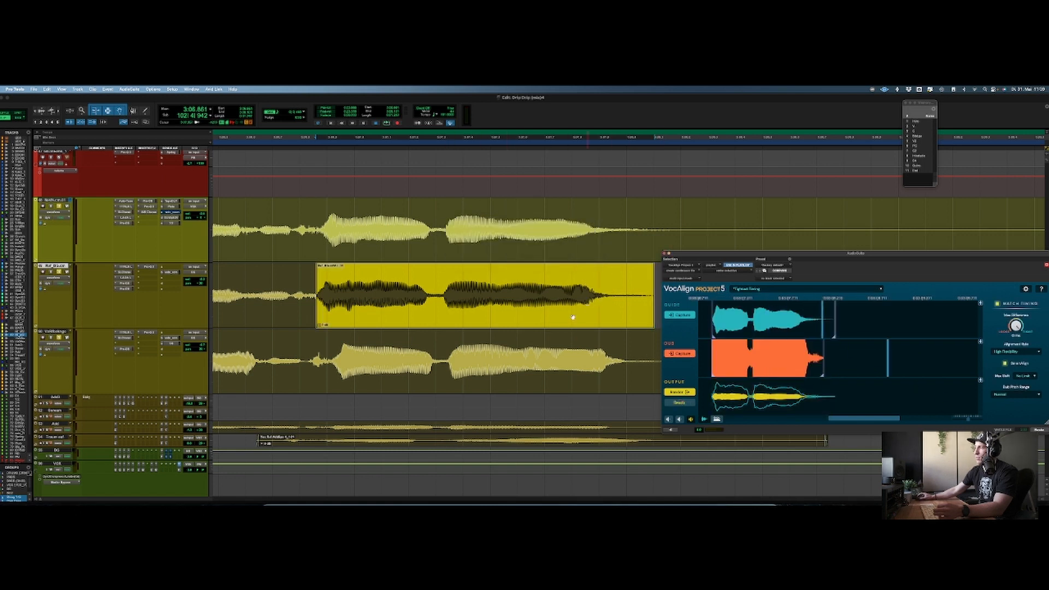
left_click(435, 280)
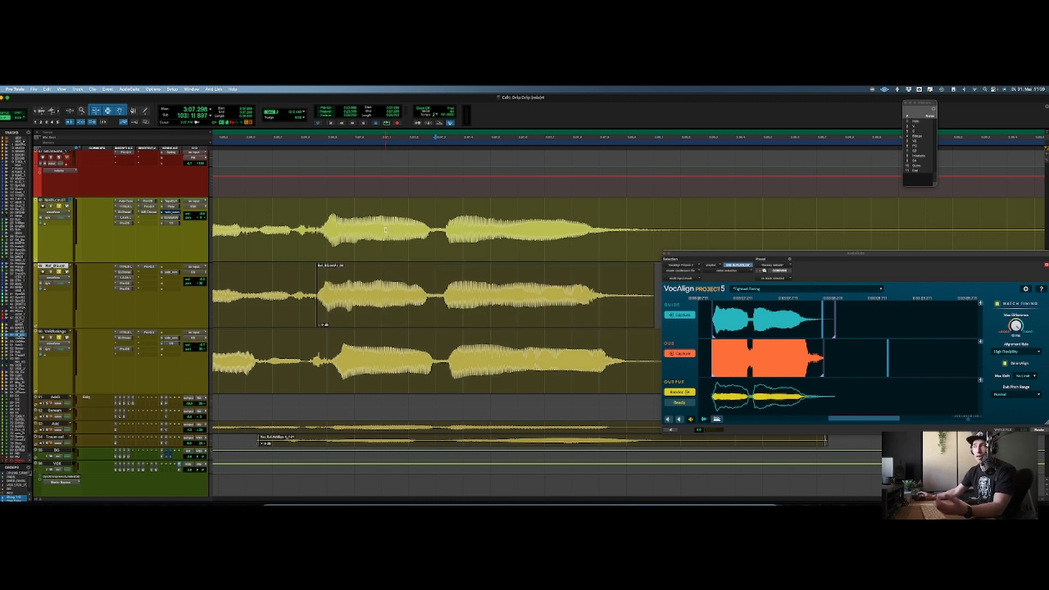
Enable Monophonic Elastic Audio on the lower backing vocal track and switch its track view to warp
left_click(323, 357)
left_click_drag(330, 350, 677, 369)
left_click(49, 359)
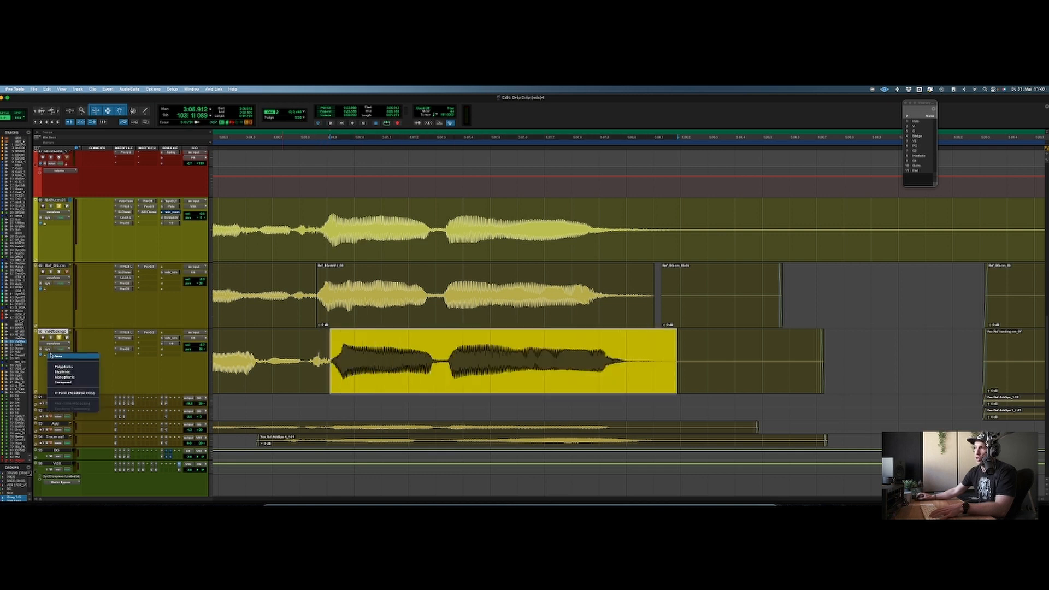
left_click(64, 377)
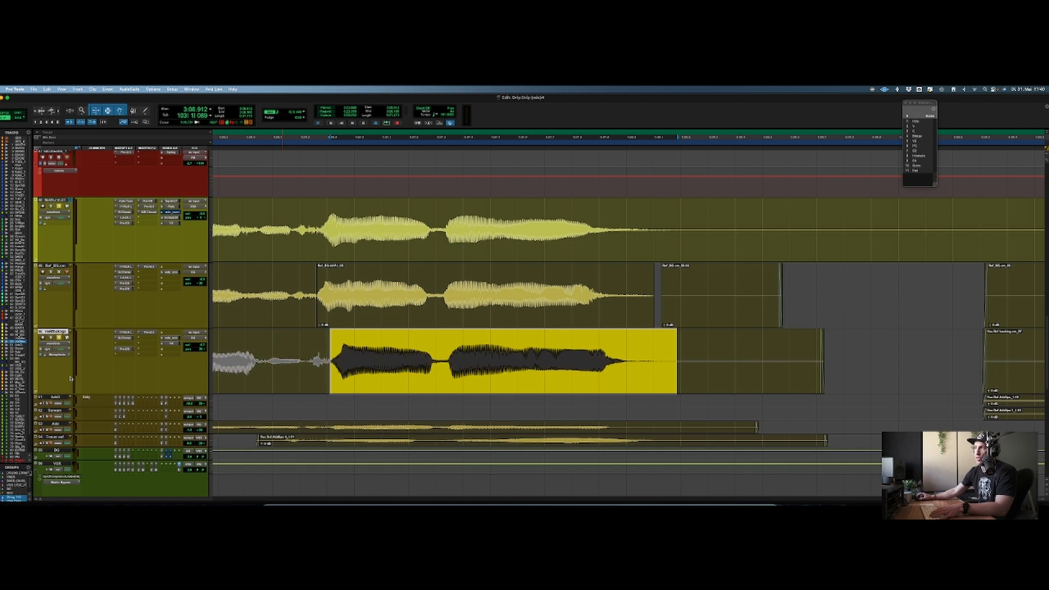
left_click(60, 346)
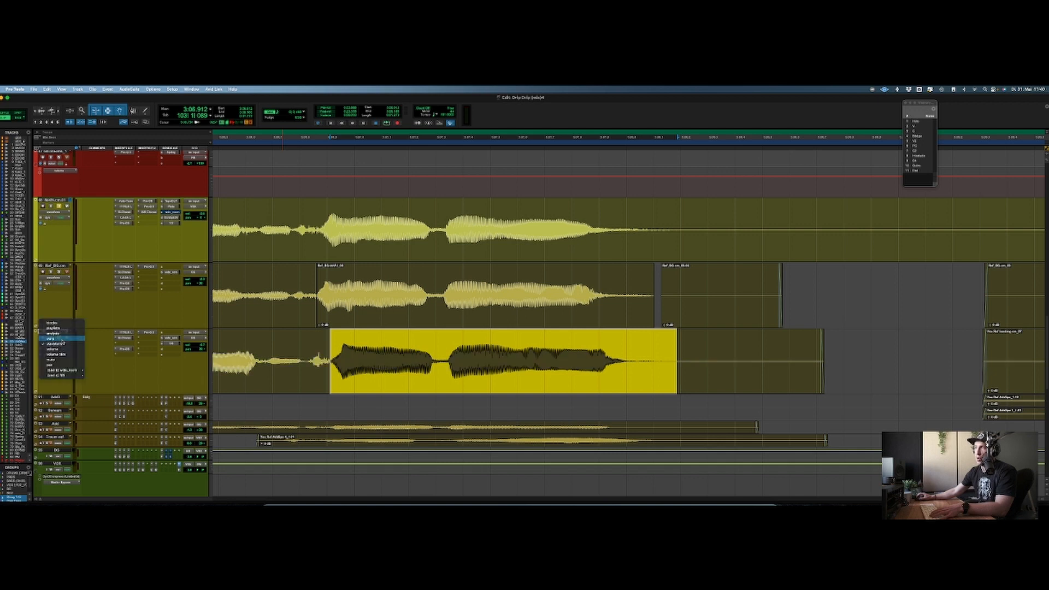
left_click(52, 339)
Warp the last words on the lower backing vocal track earlier towards the lead vocal's onset
left_click(418, 381)
key("t")
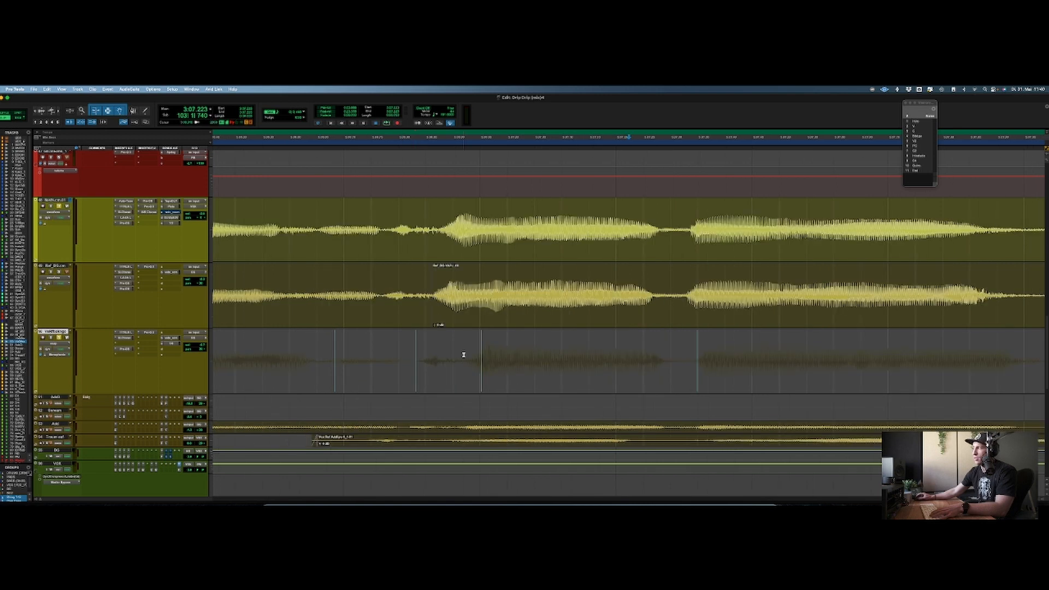
left_click_drag(483, 370, 457, 373)
key("super+z")
key("r")
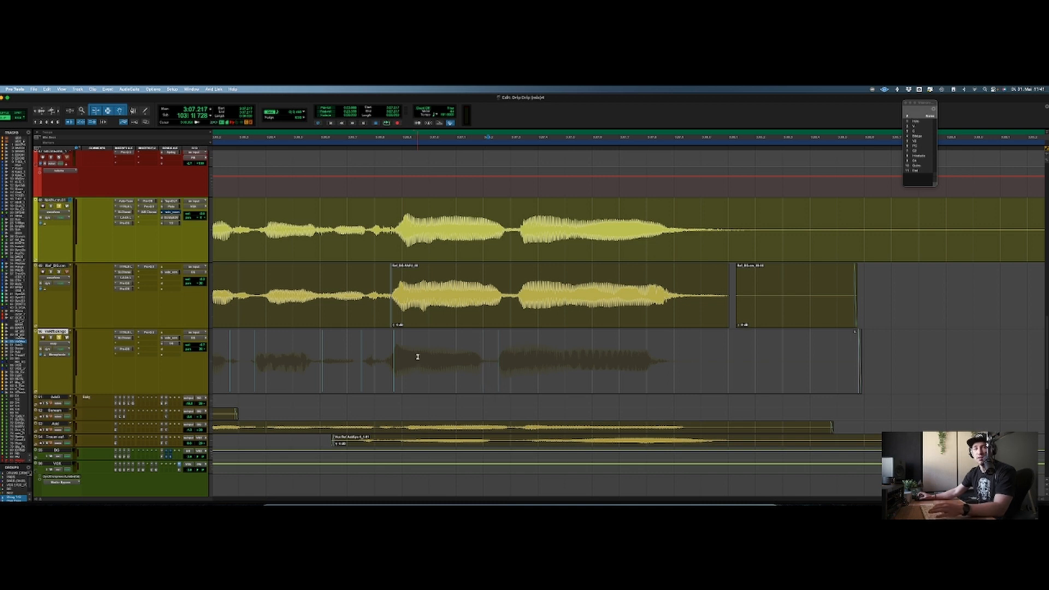
left_click_drag(408, 352, 655, 359)
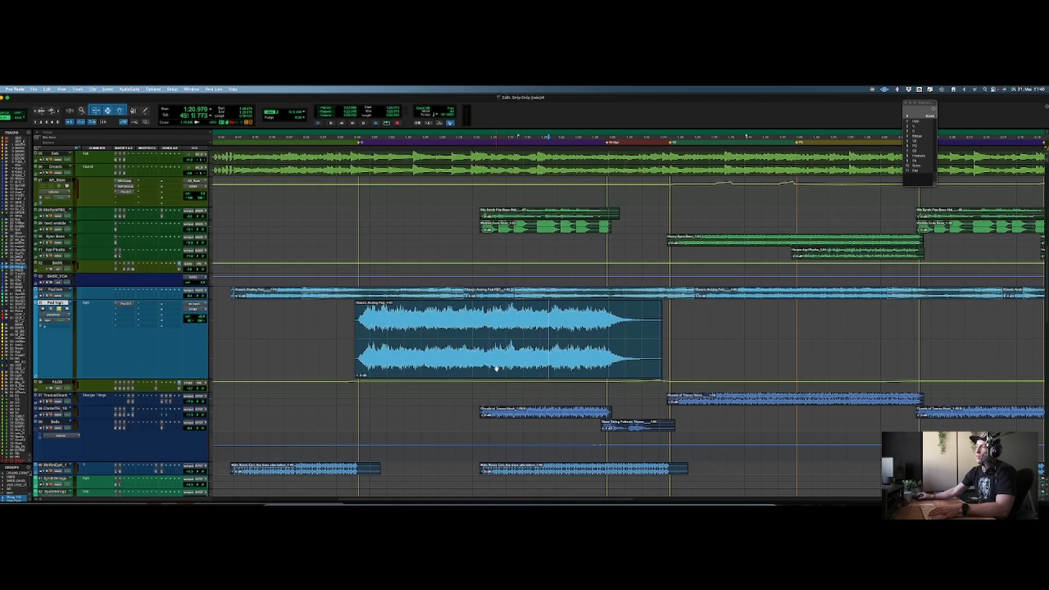
Select the long pad clip, open its track's FabFilter Pro-Q equalizer and add a strong low-frequency boost band
double_click(446, 320)
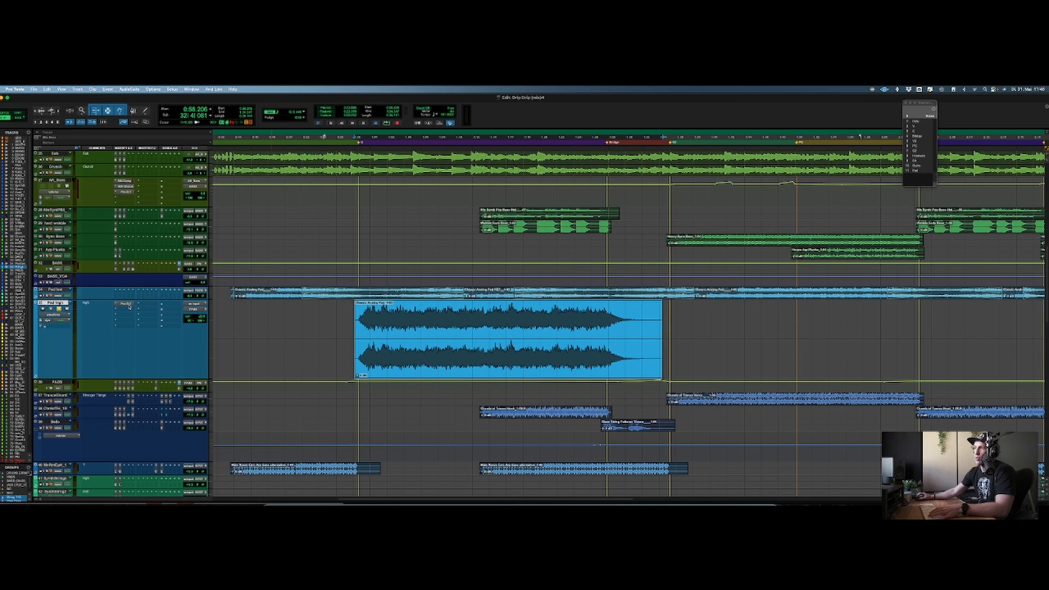
left_click(128, 305)
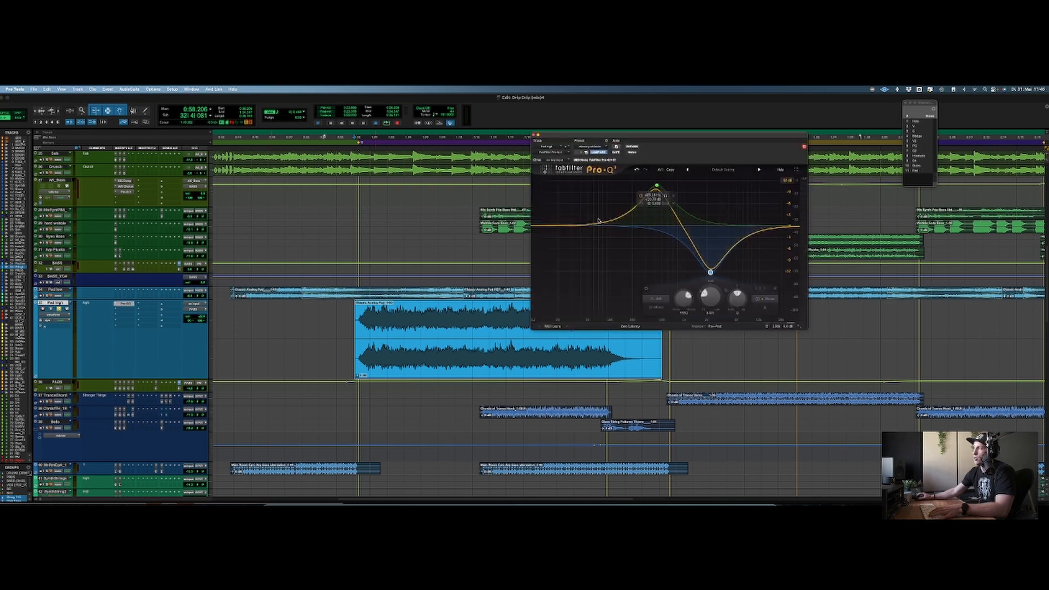
left_click_drag(599, 220, 616, 180)
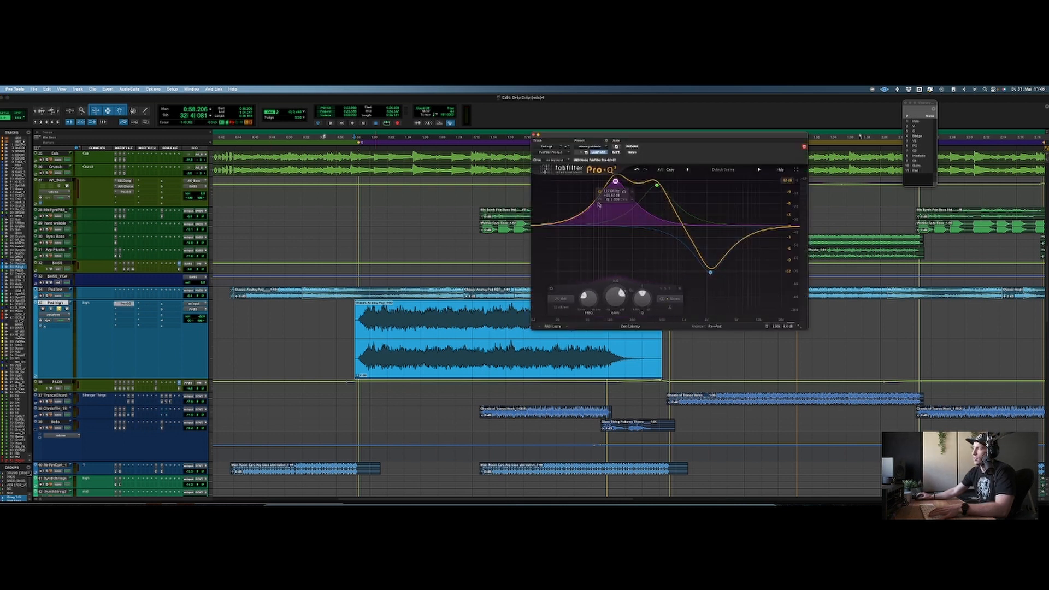
Play the pad through the equalizer to check its spectrum, and bypass the plug-in
key("space")
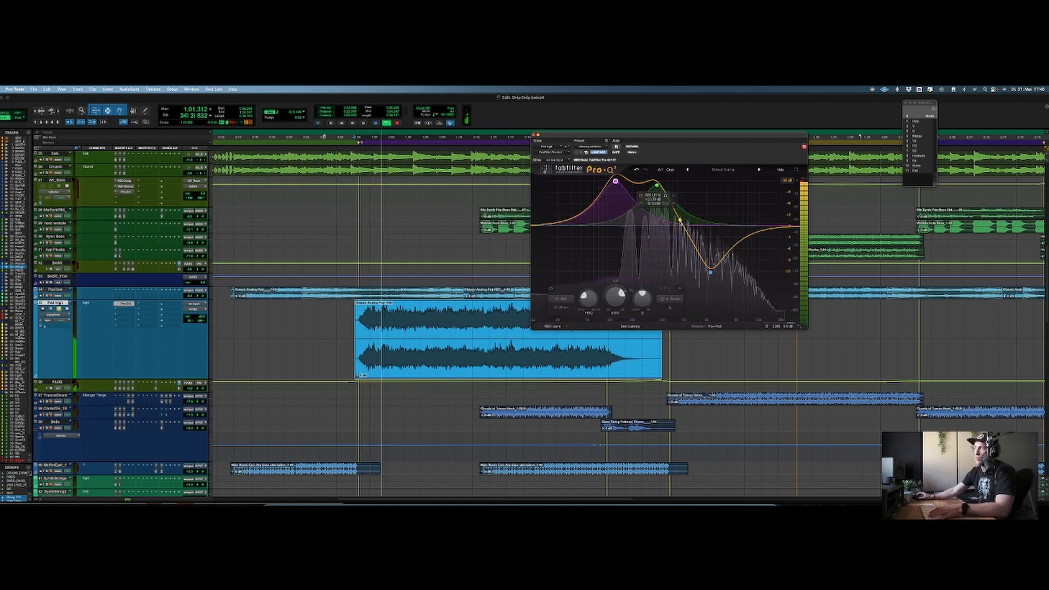
mouse_move(638, 210)
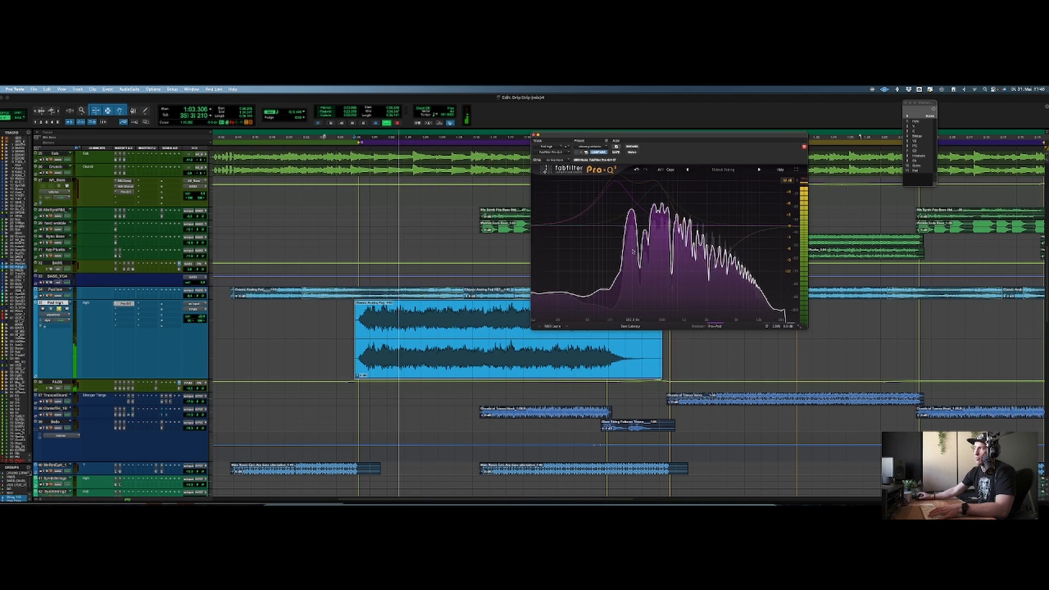
left_click(633, 148)
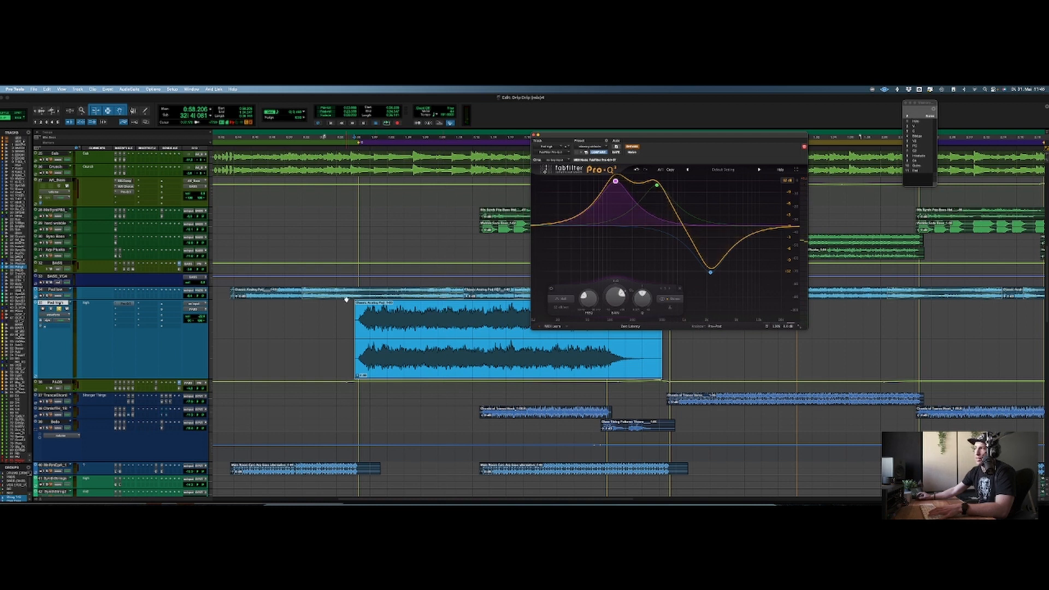
Close and reopen the pad track's FabFilter Pro-Q equalizer, and toggle its bypass
left_click(133, 306)
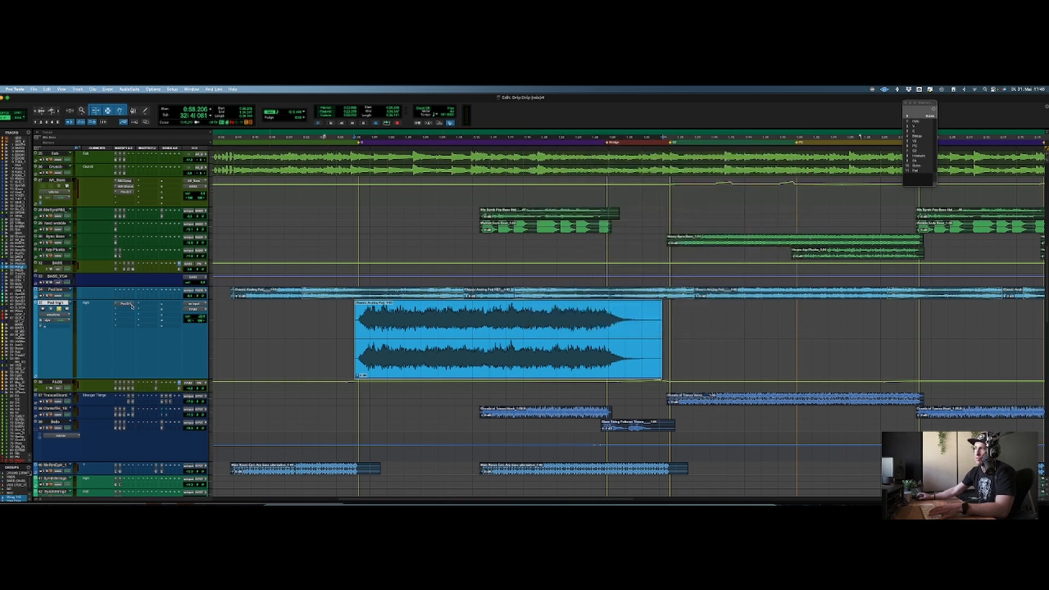
left_click(132, 307)
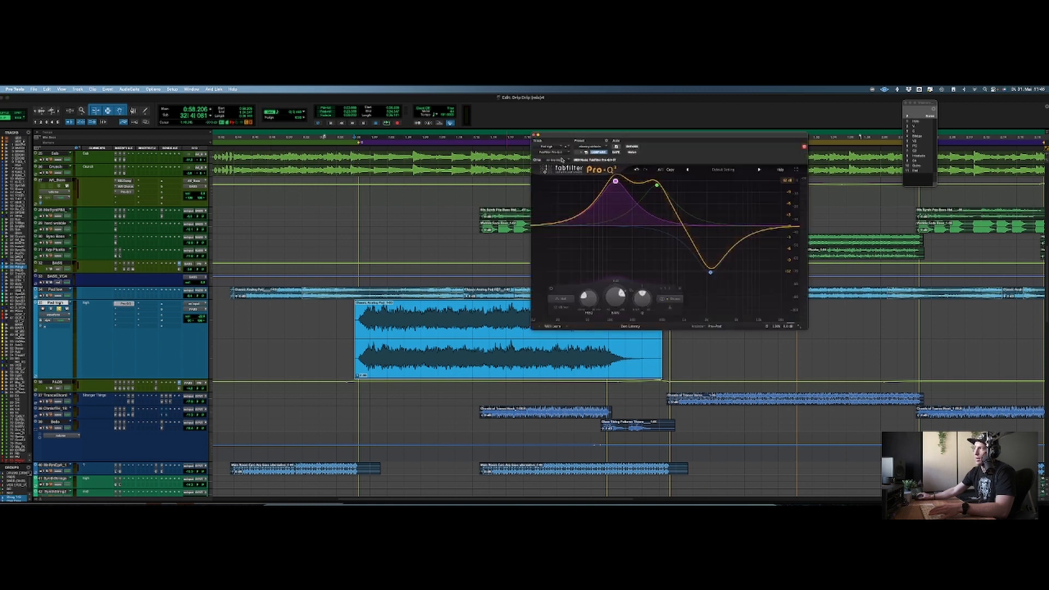
left_click(633, 147)
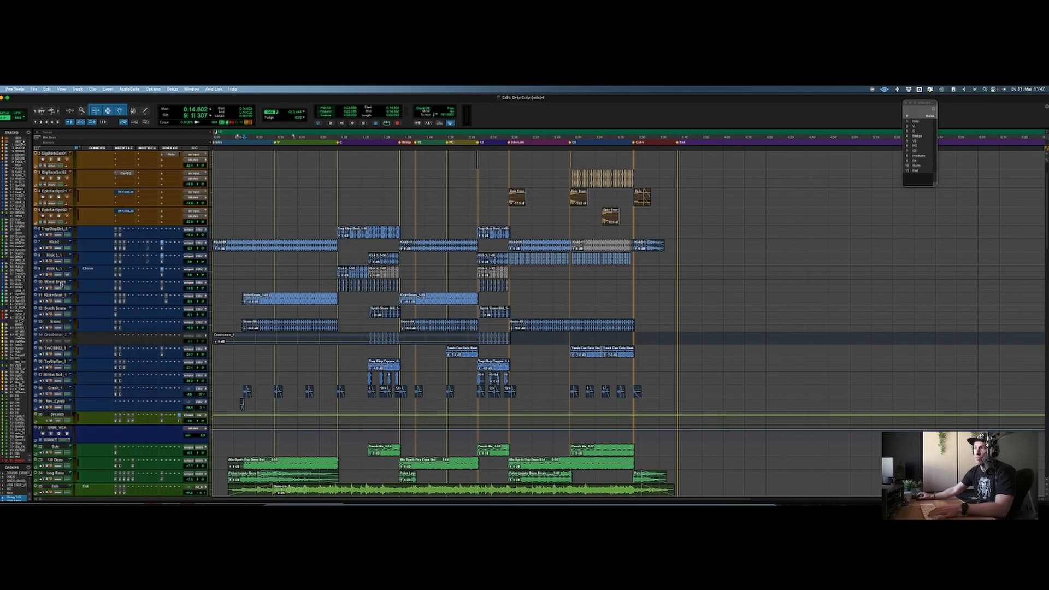
Review the snare and bass track names, and play the LD Bass and Long Bass tracks from the intro to compare them
left_click(57, 296)
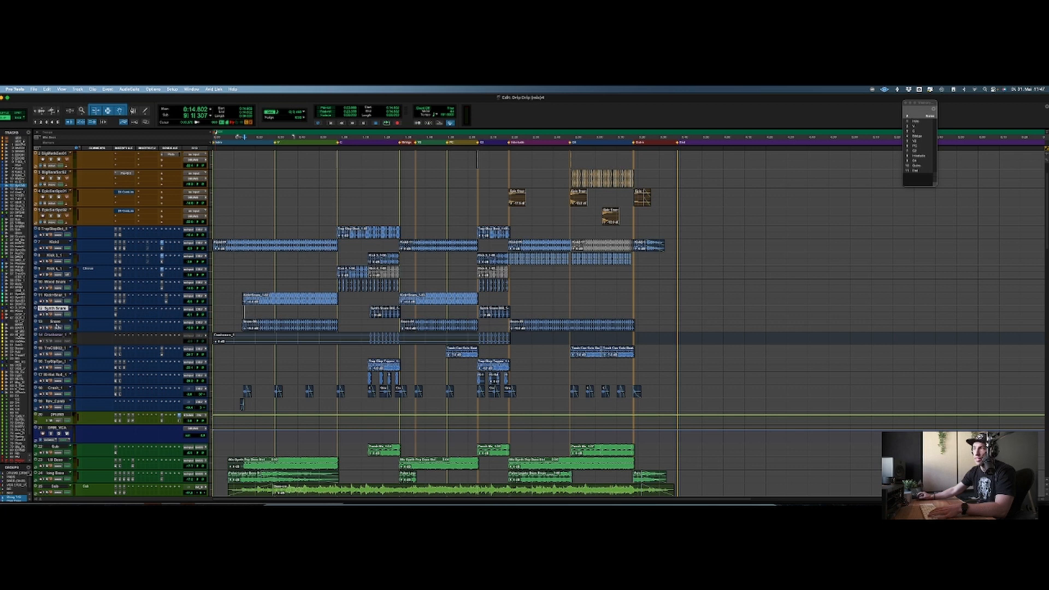
scroll(70, 369, "down", 1)
scroll(65, 377, "down", 4)
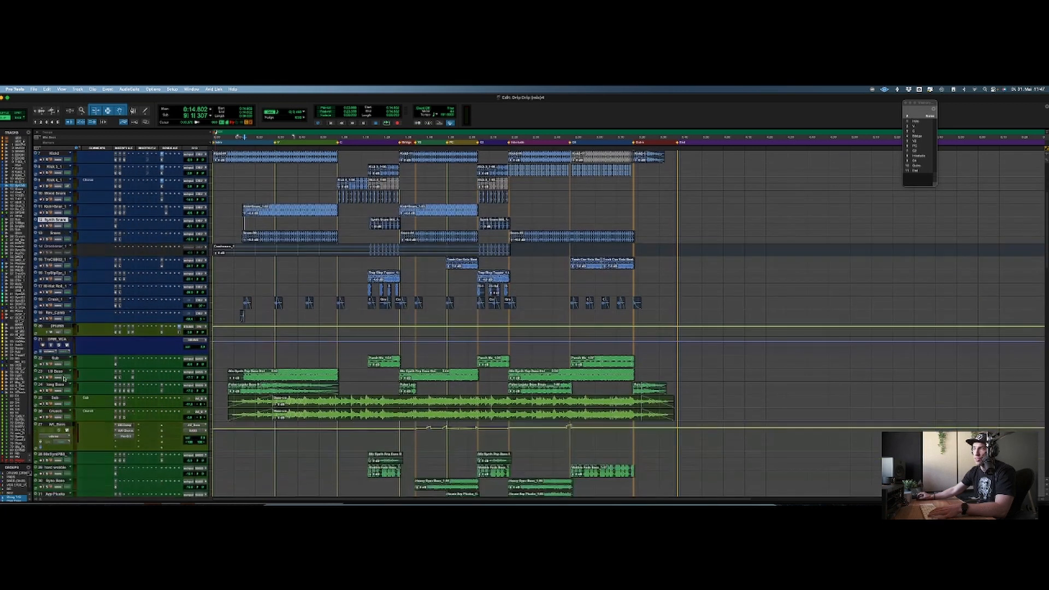
left_click(57, 359)
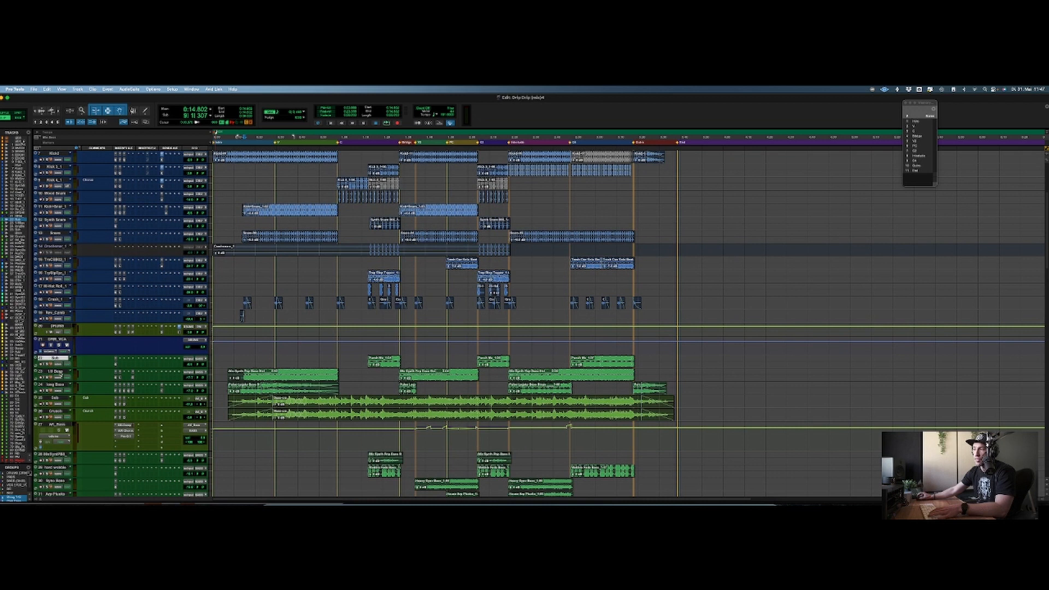
left_click(60, 374)
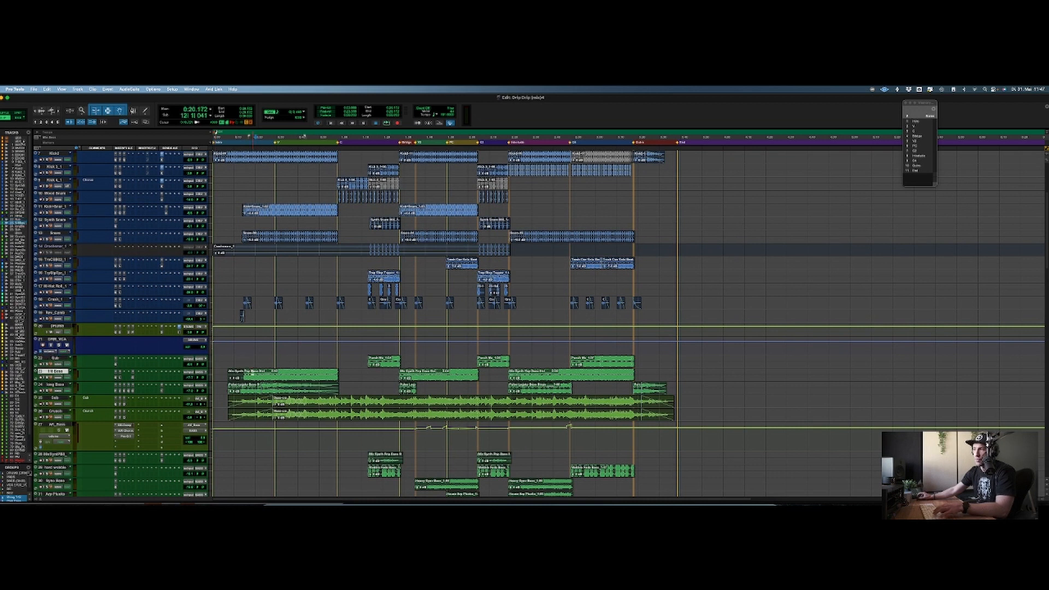
key("space")
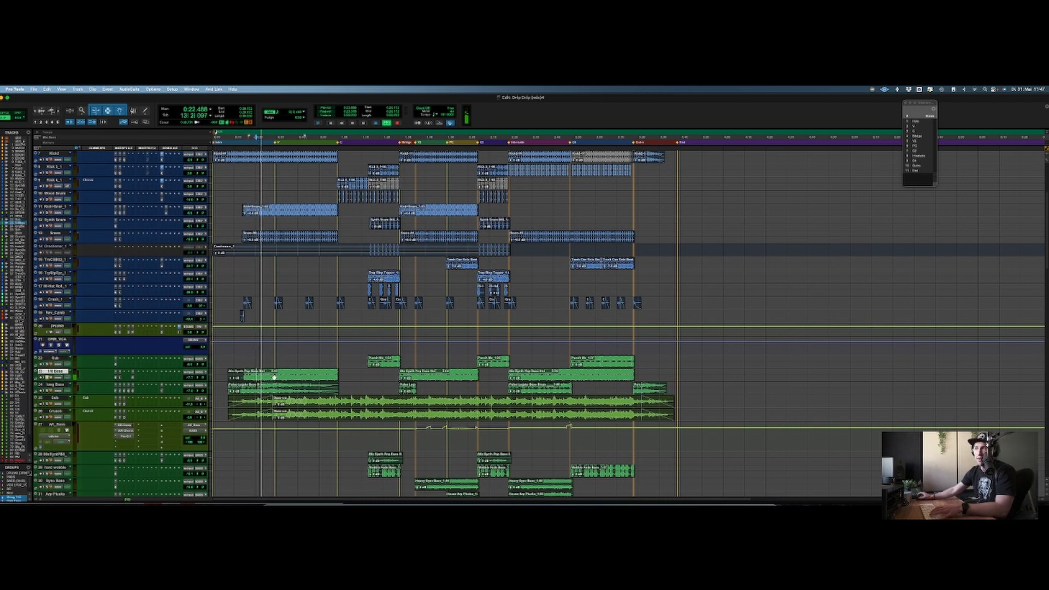
left_click(250, 384)
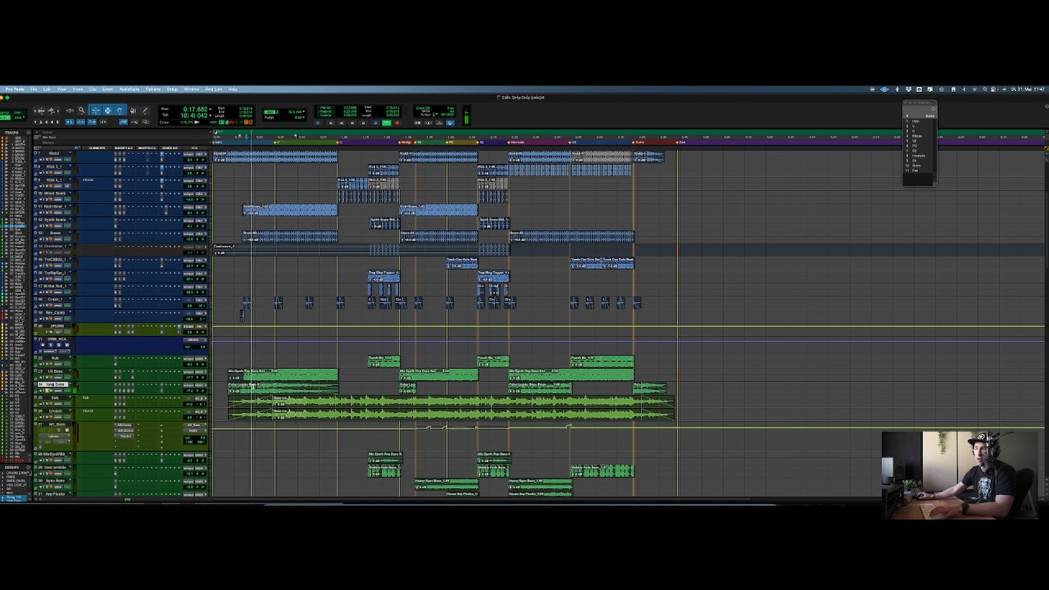
left_click(56, 362)
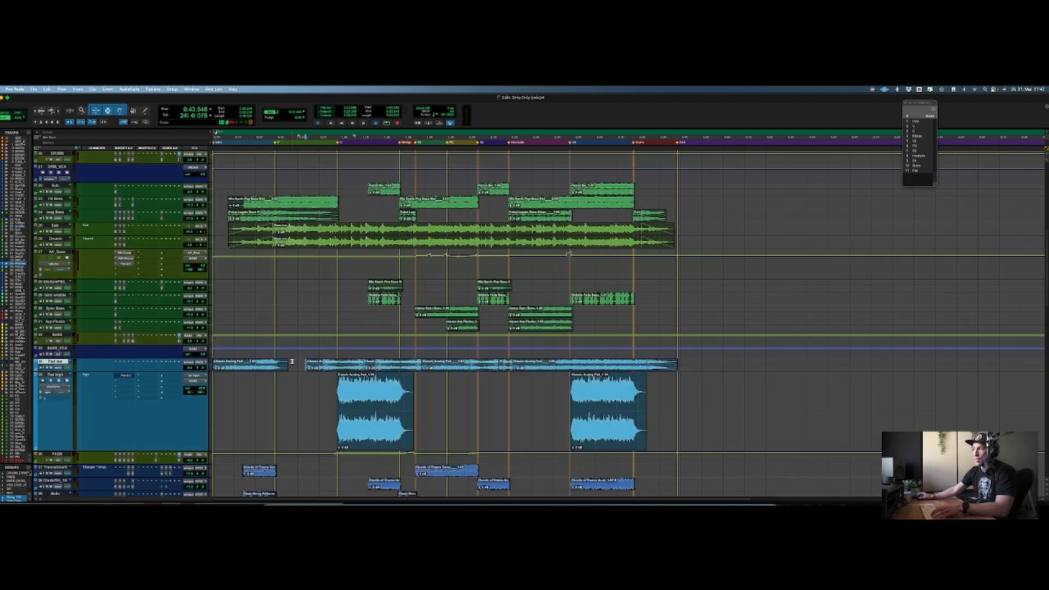
Play the Pad High track at the start of its first clip and stop playback
scroll(292, 361, "down", 3)
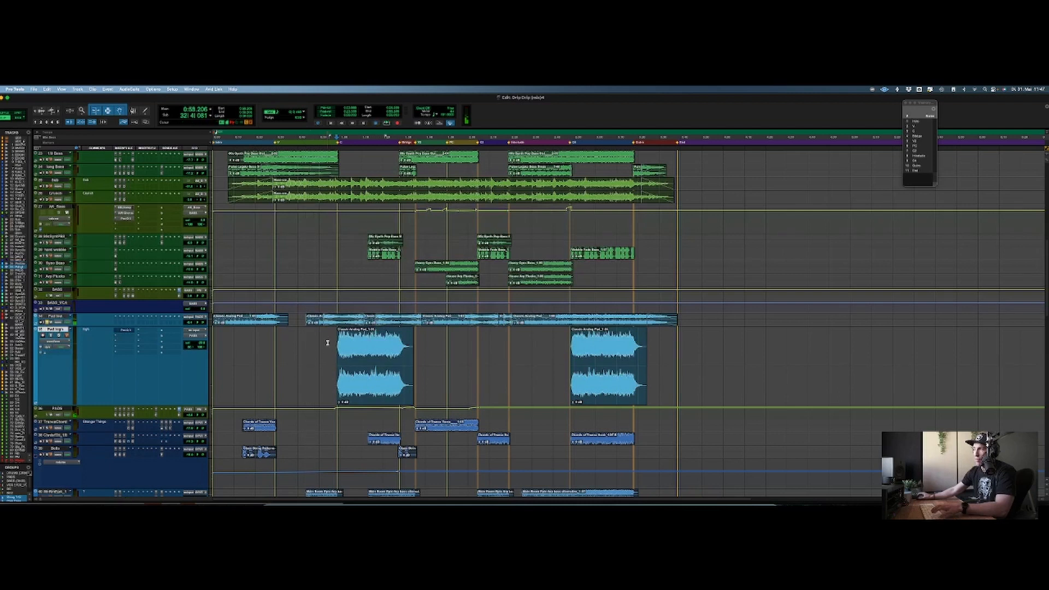
scroll(326, 345, "down", 3)
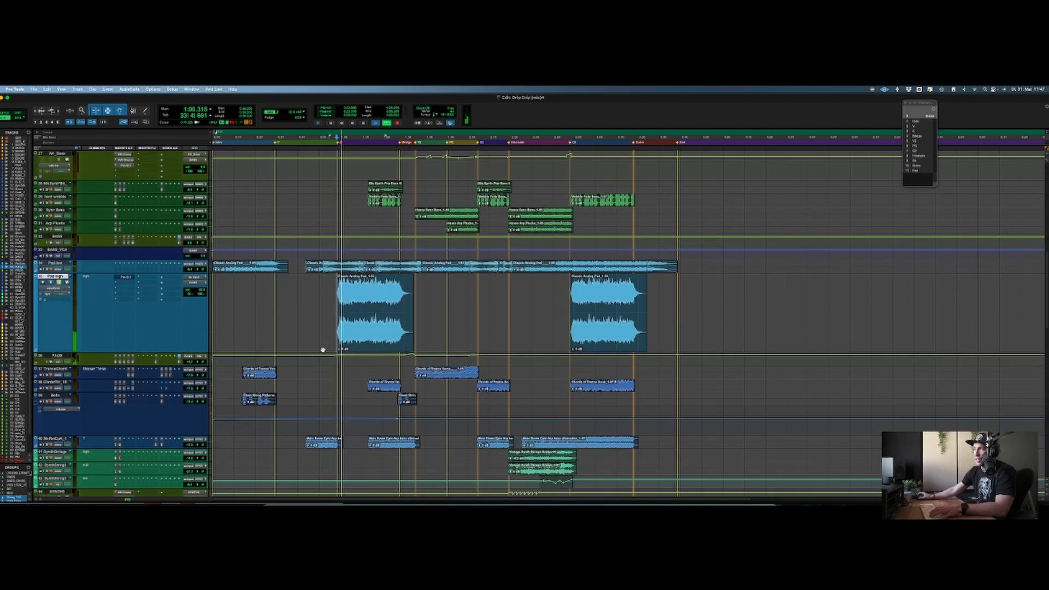
scroll(321, 348, "down", 6)
key("space")
Play the lead vocal track, and listen to the short adlib clip in the second verse
scroll(57, 351, "down", 10)
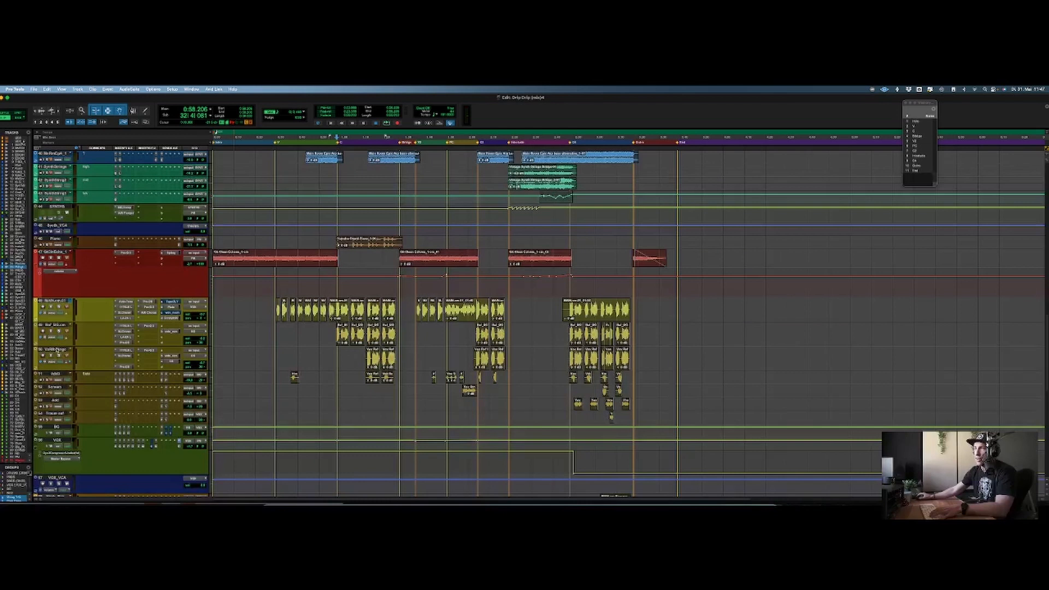
left_click(74, 302)
key("space")
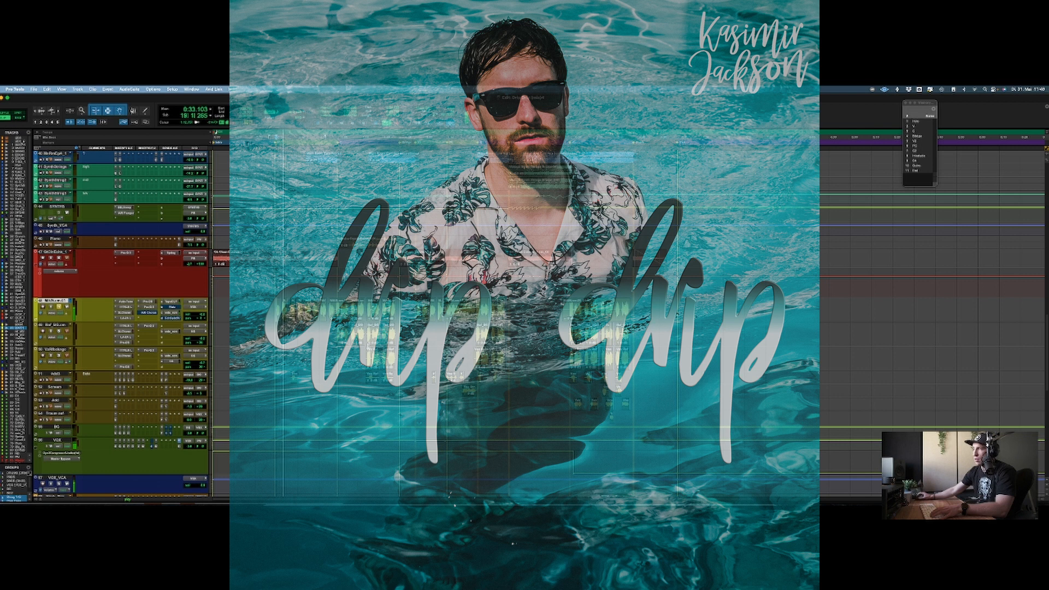
key("space")
left_click(433, 378)
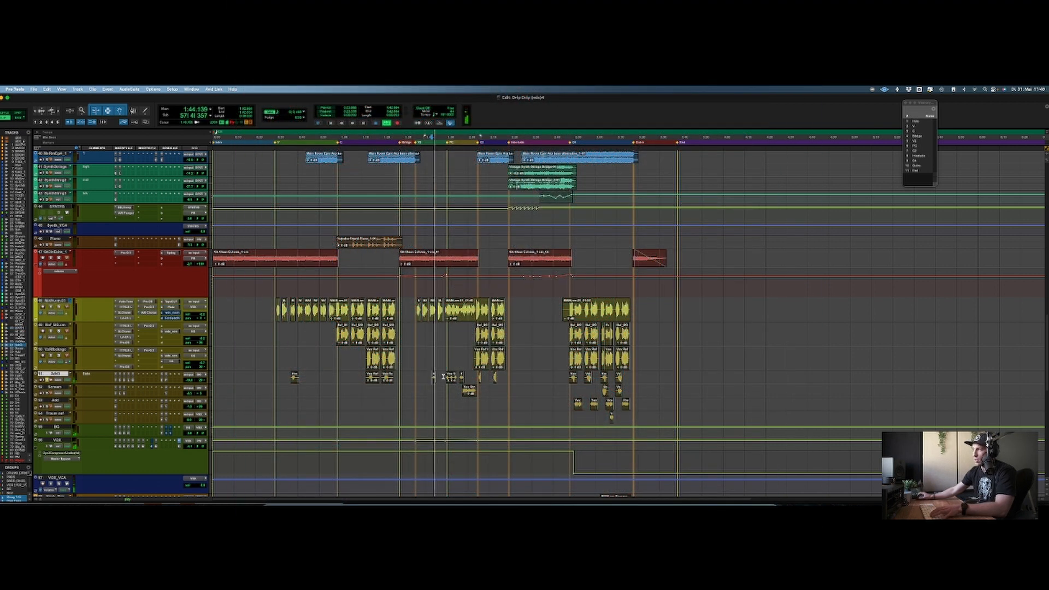
key("space")
scroll(75, 378, "down", 1)
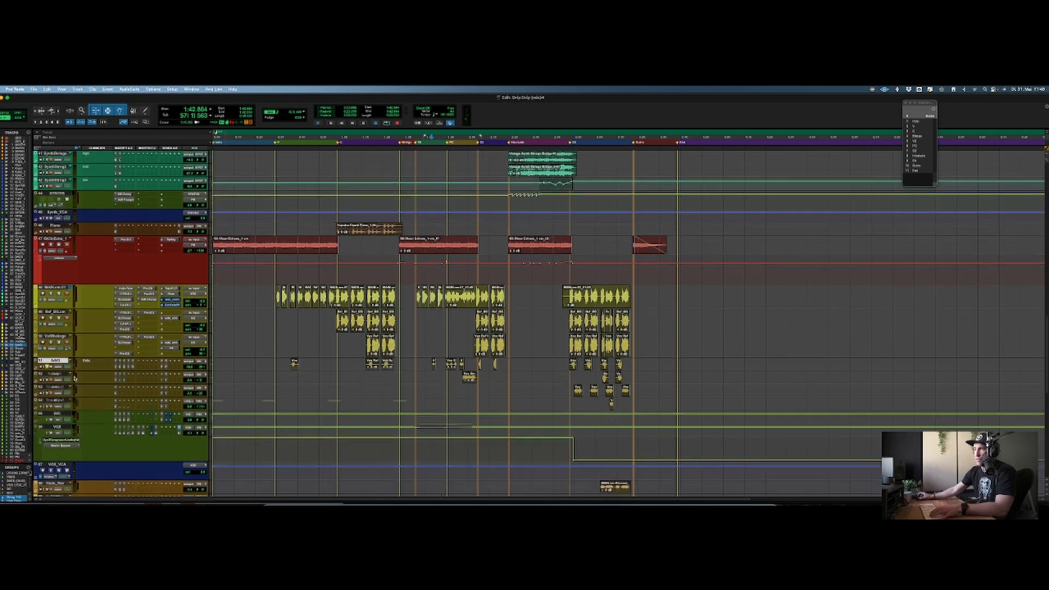
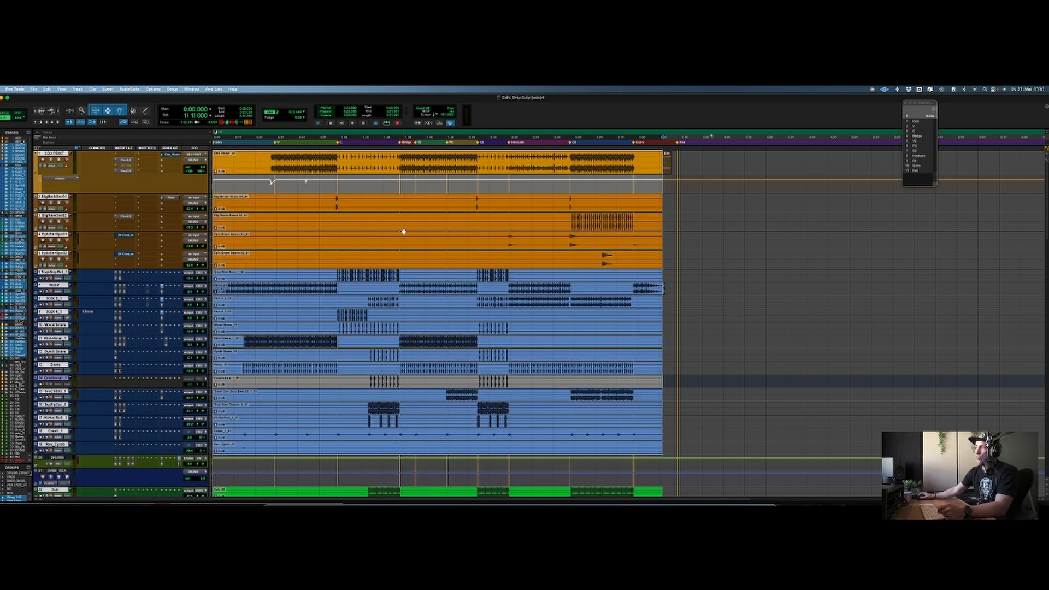
Deselect the consolidated clips and look through the tracks to check that they share the same start and end
left_click(309, 221)
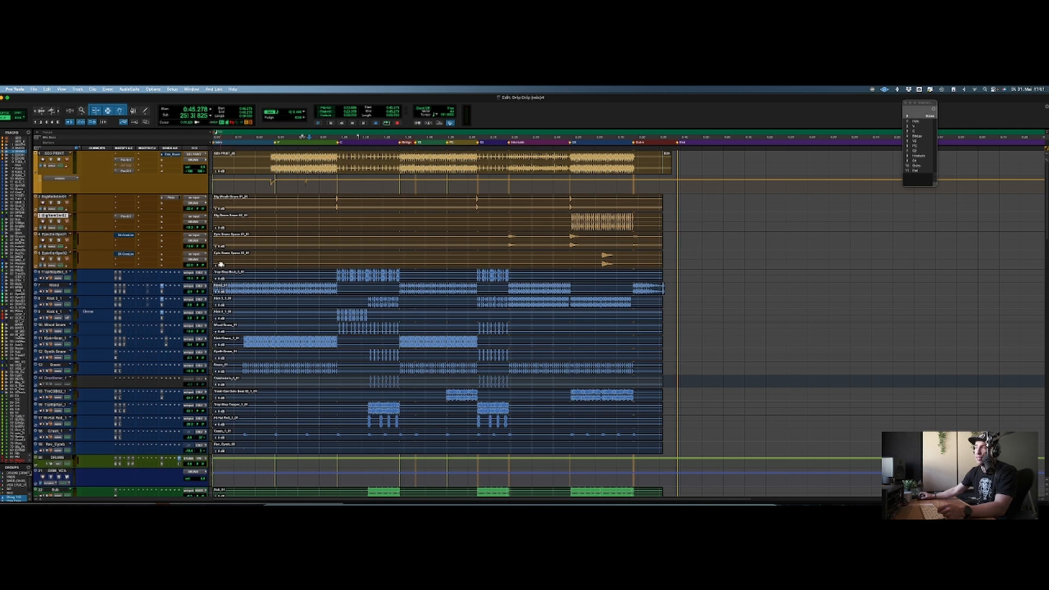
scroll(221, 265, "down", 5)
scroll(221, 264, "down", 6)
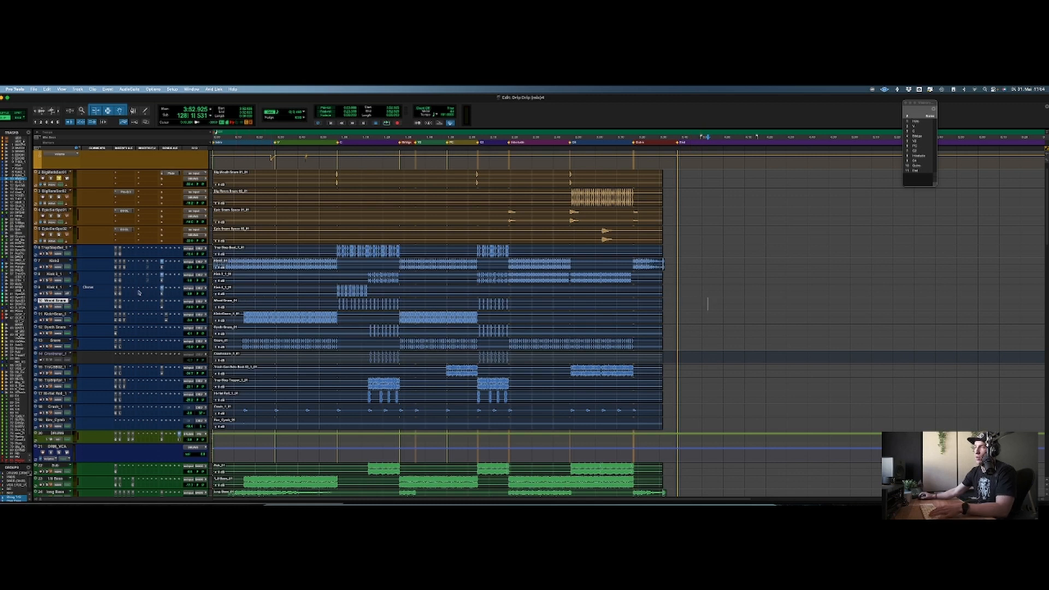
Select the full length of the consolidated Wood Snare clip and bring up the Bounce Mix settings
left_click(251, 306)
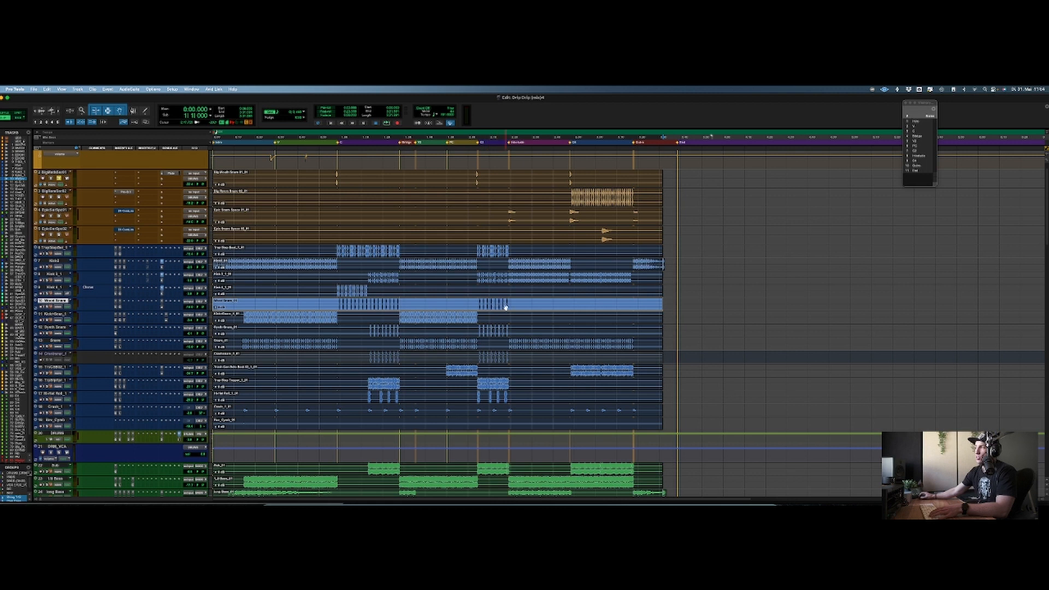
left_click_drag(666, 303, 159, 300)
left_click(33, 89)
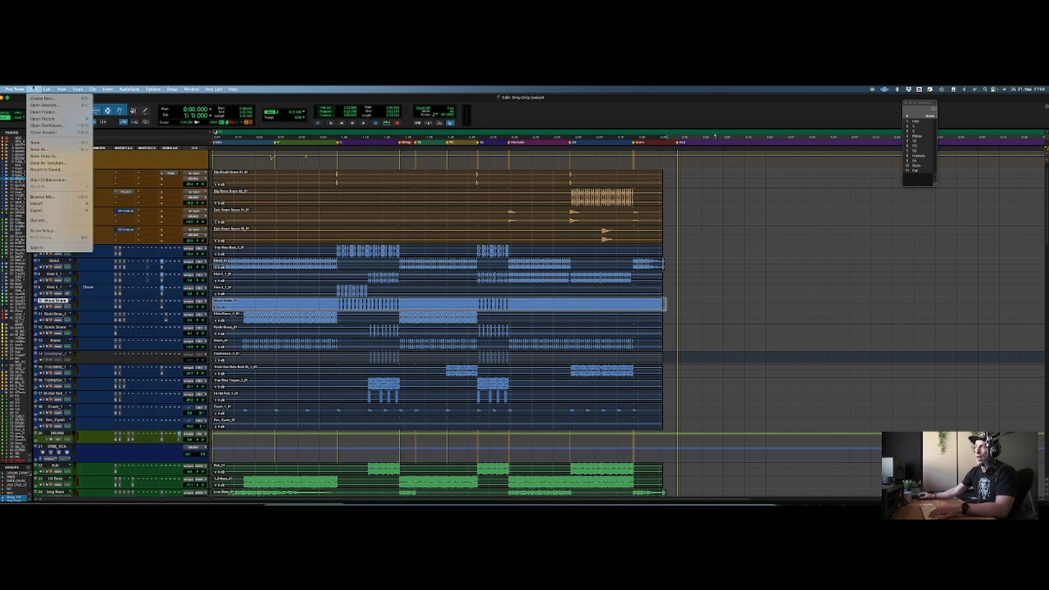
left_click(87, 197)
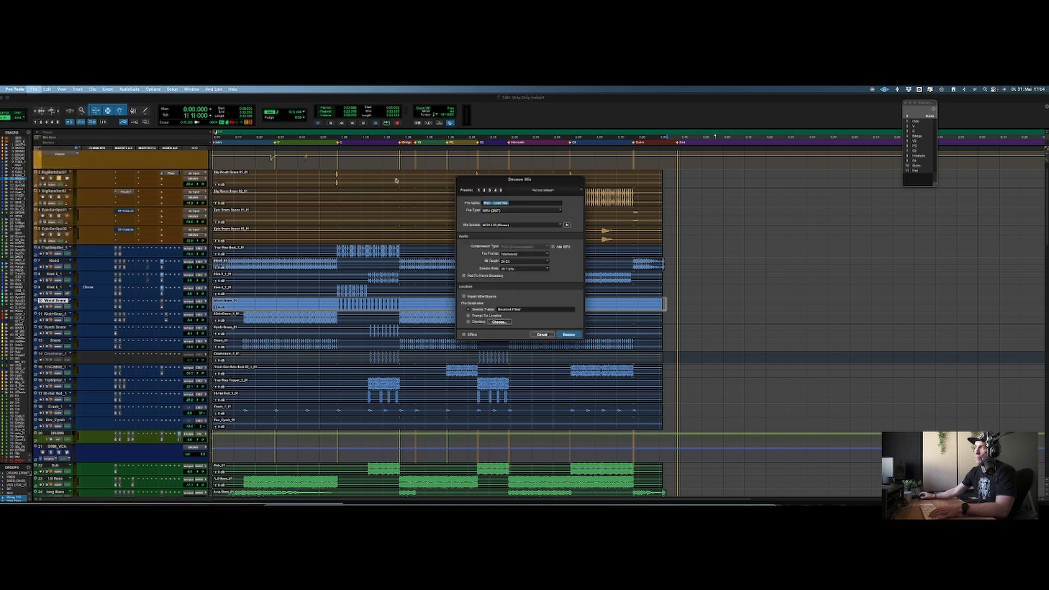
Name the bounce file ending in "Wooden Snare", and bounce it offline in the Interleaved file format
type("Bass")
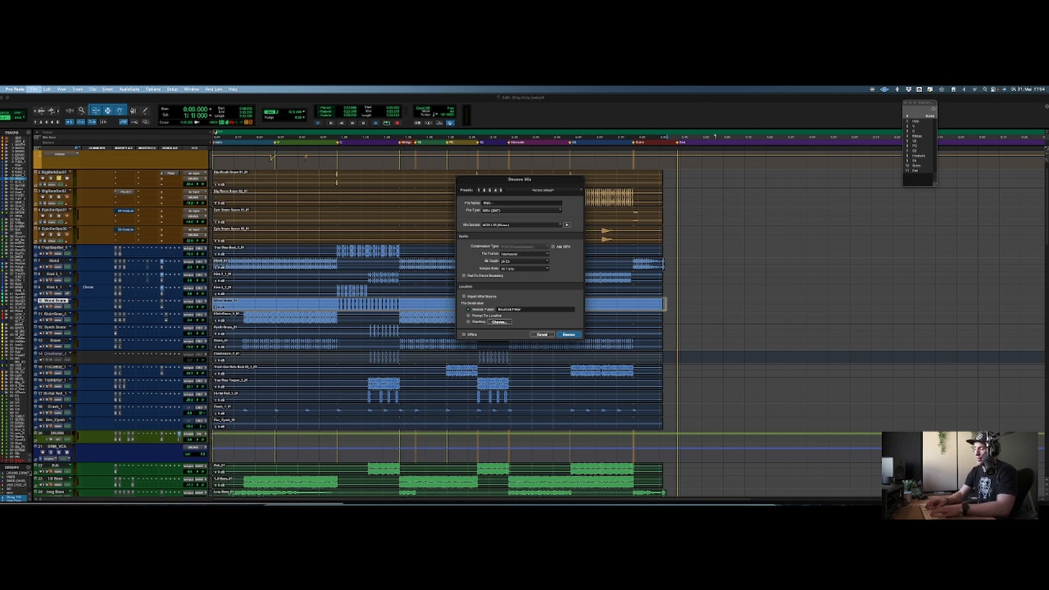
type(" - Wooden Snare")
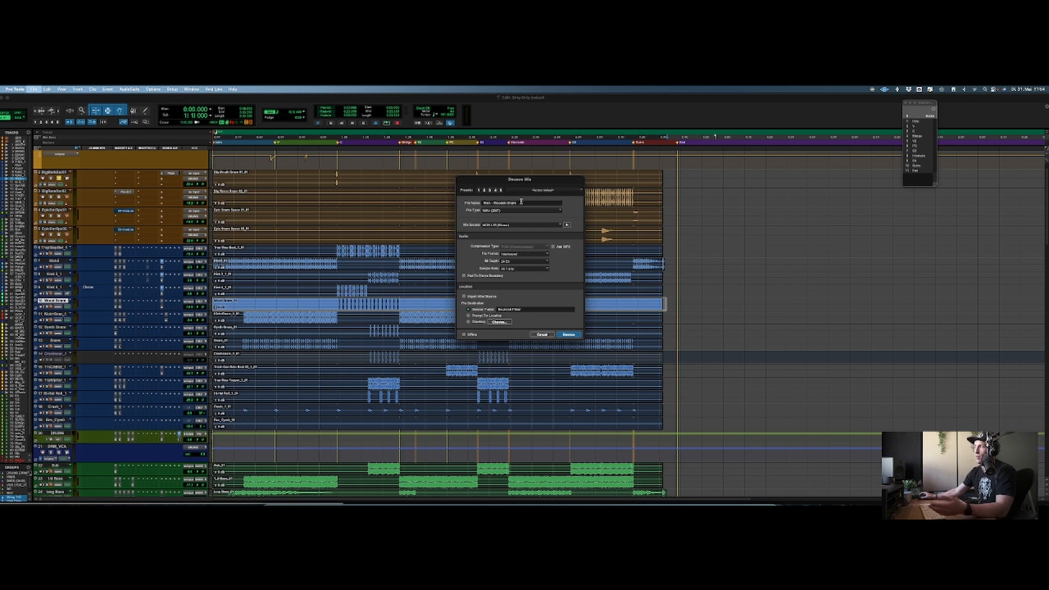
left_click(515, 254)
left_click(519, 254)
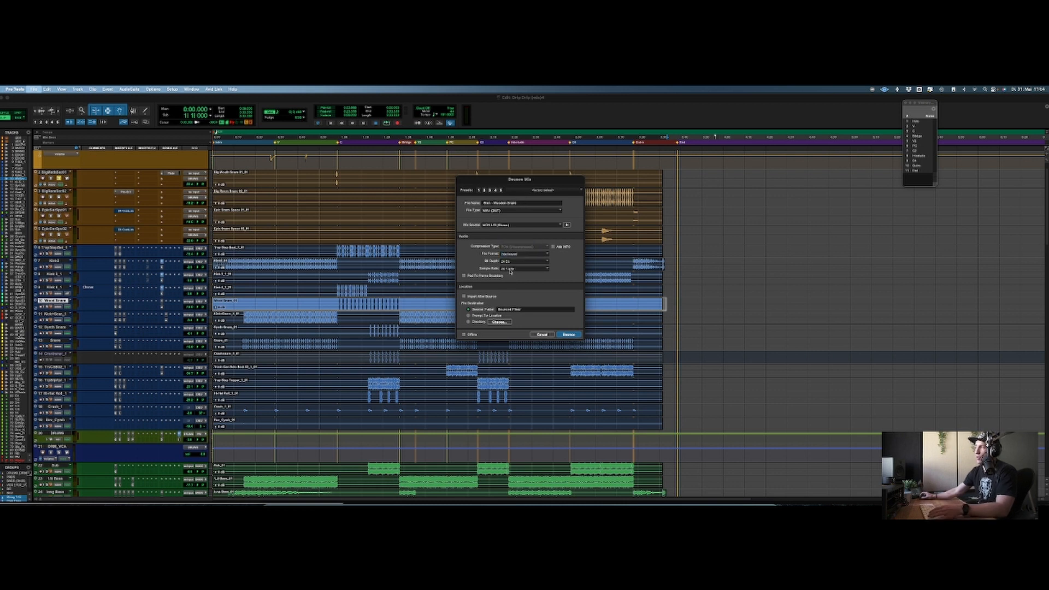
left_click(467, 337)
left_click(571, 335)
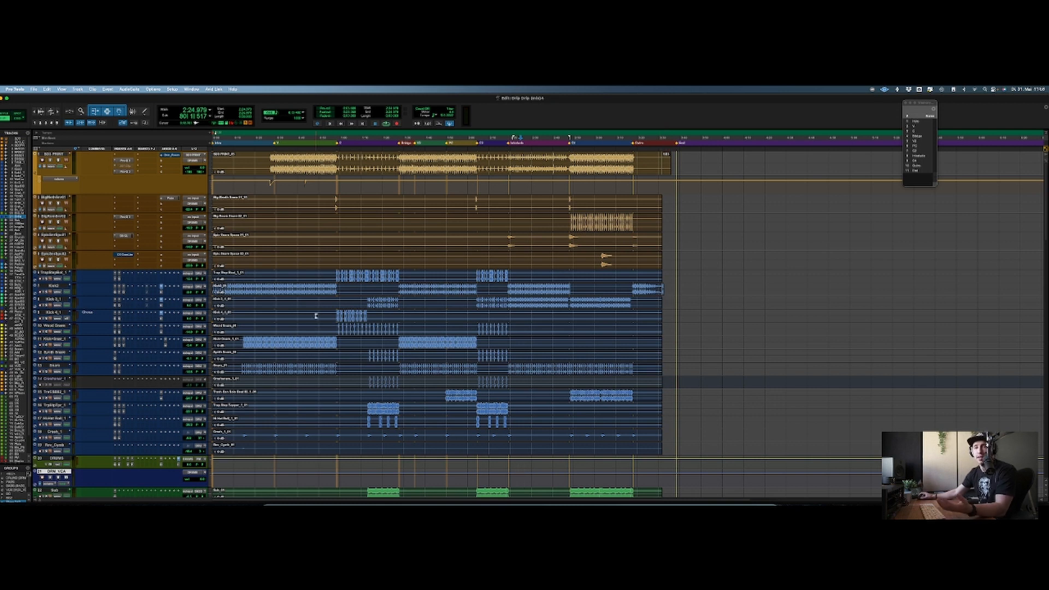
left_click_drag(668, 356, 212, 370)
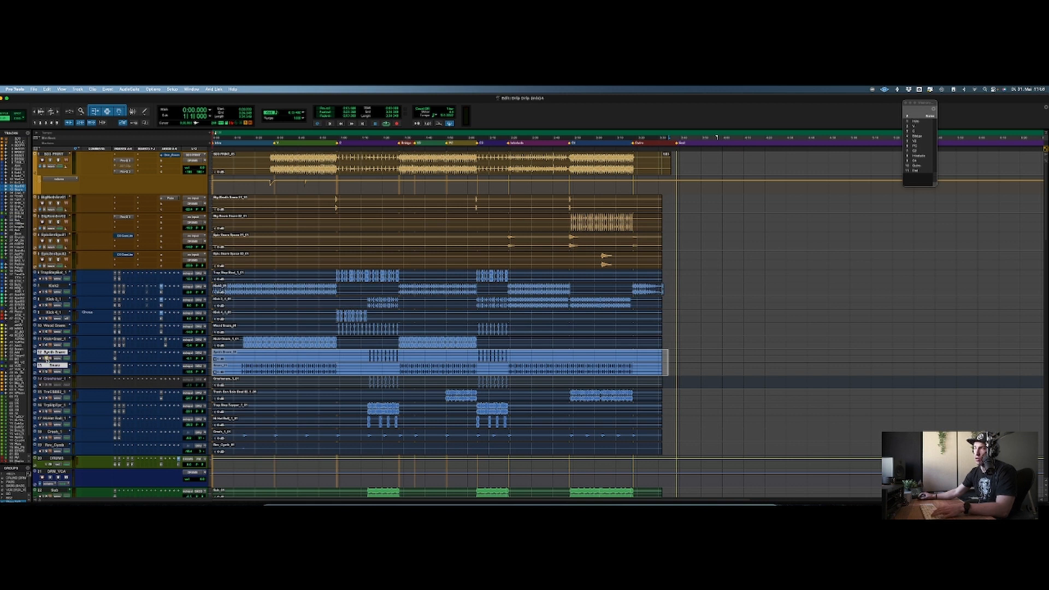
key("super+alt+b")
type("sadsfdgfhgj")
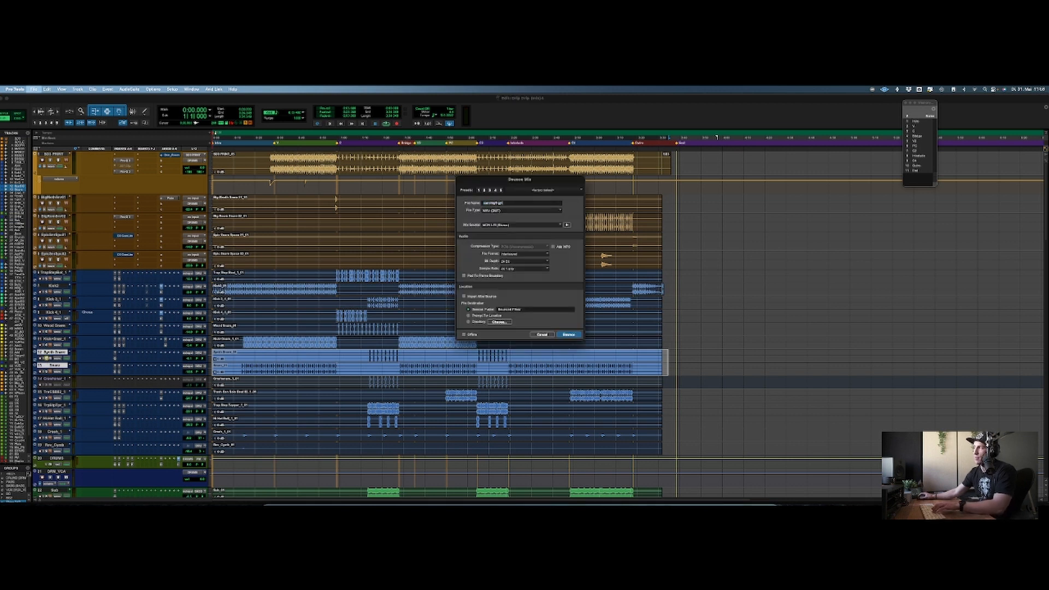
left_click(547, 336)
left_click(366, 339)
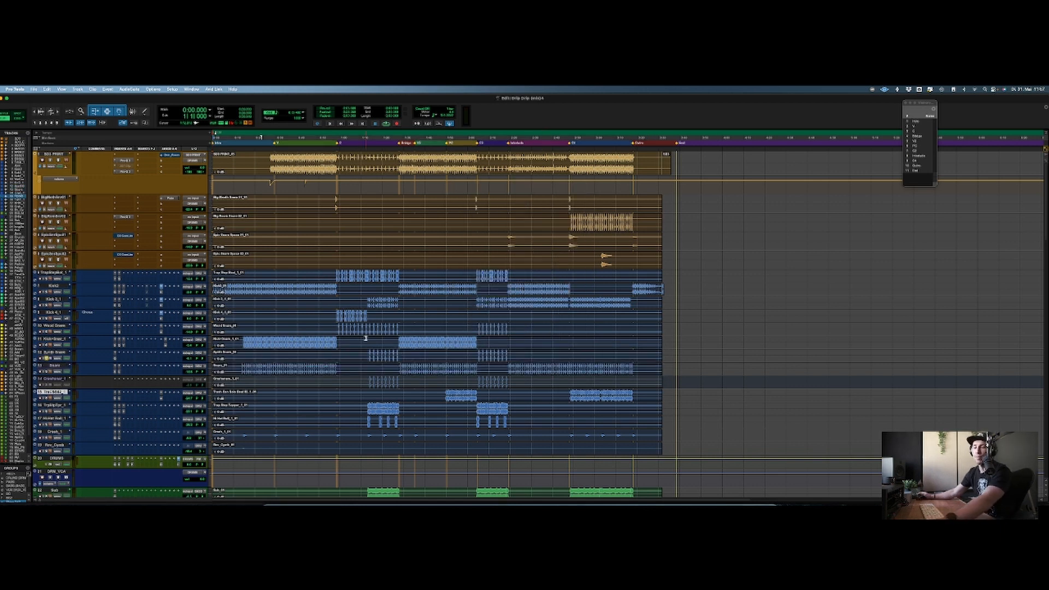
Switch to Finder, open the session's Bounced Files folder and widen the column to show the full file names
key("super+Tab")
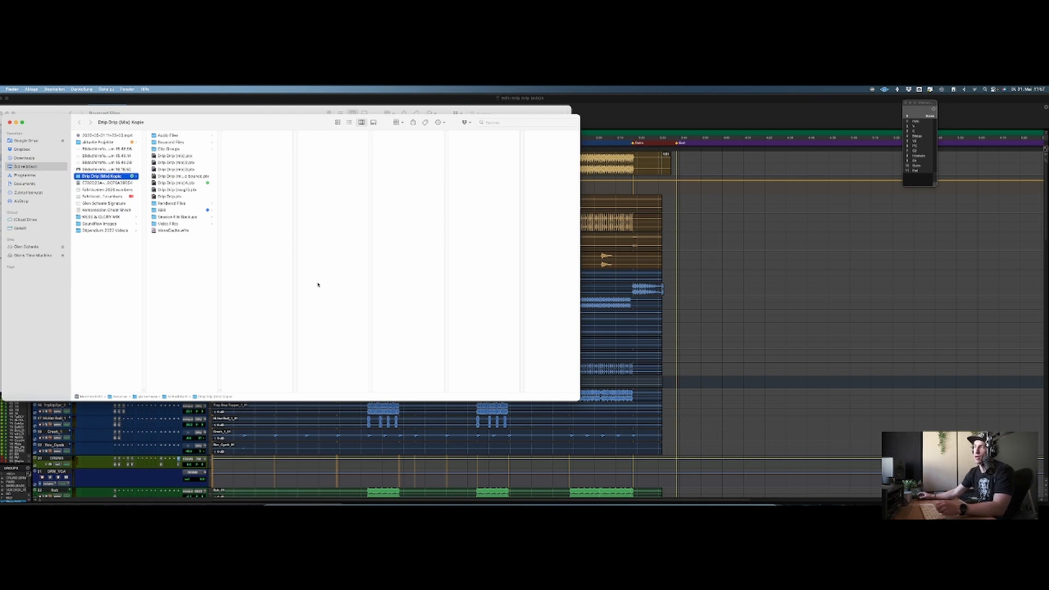
left_click(192, 143)
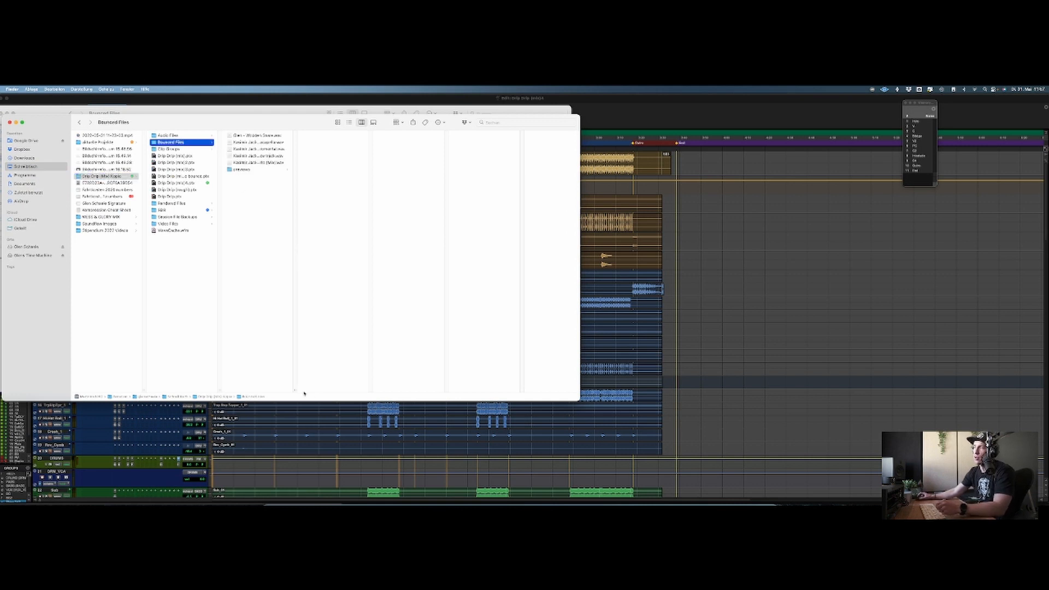
left_click_drag(294, 390, 413, 387)
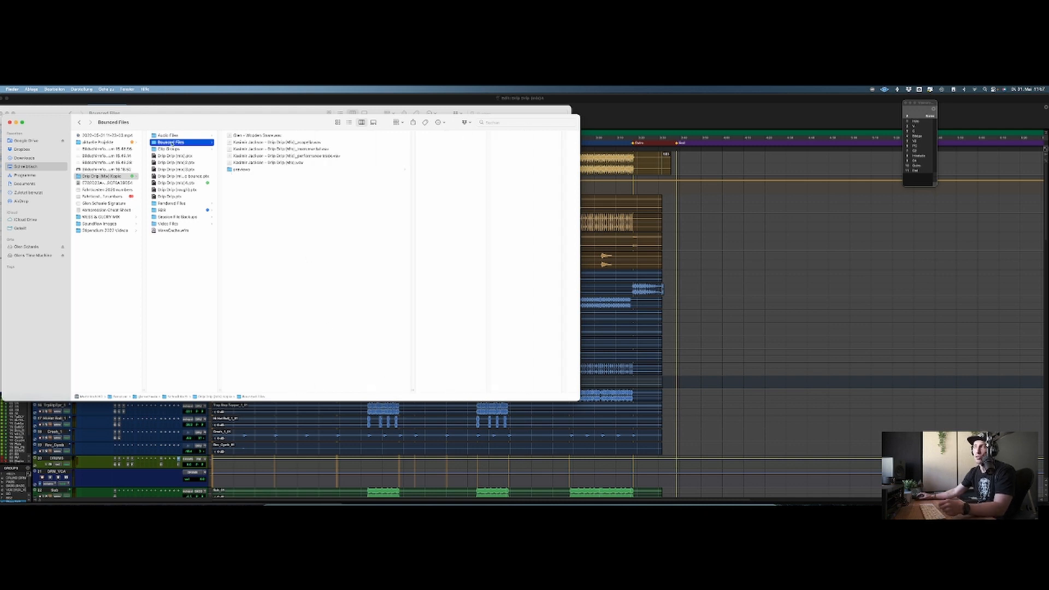
Rename the Bounced Files folder with the song's tempo in BPM and the key F Major, separated by a comma
left_click(172, 143)
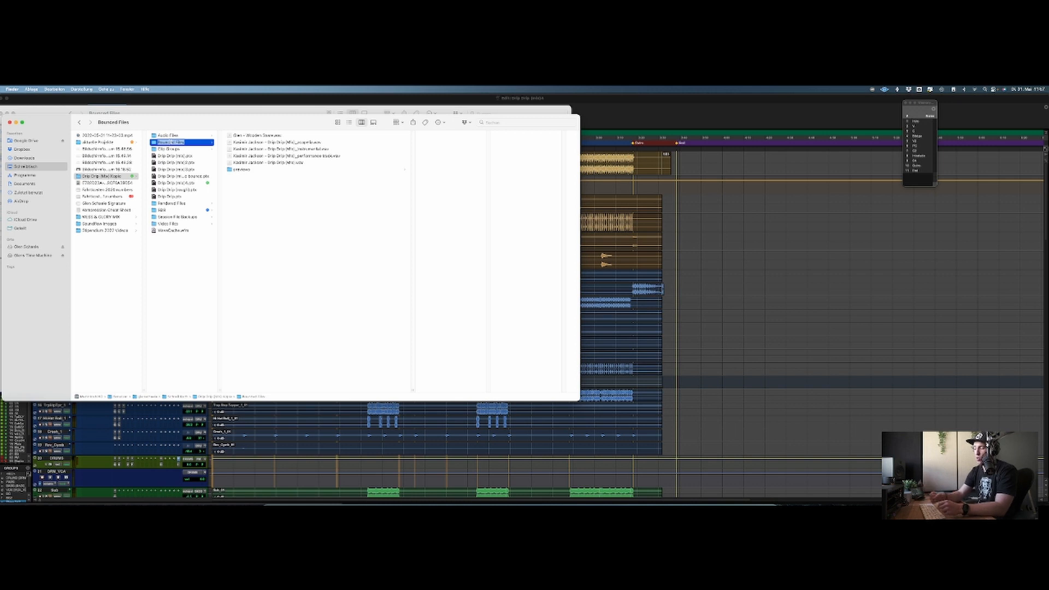
type("K")
type("4 BPM")
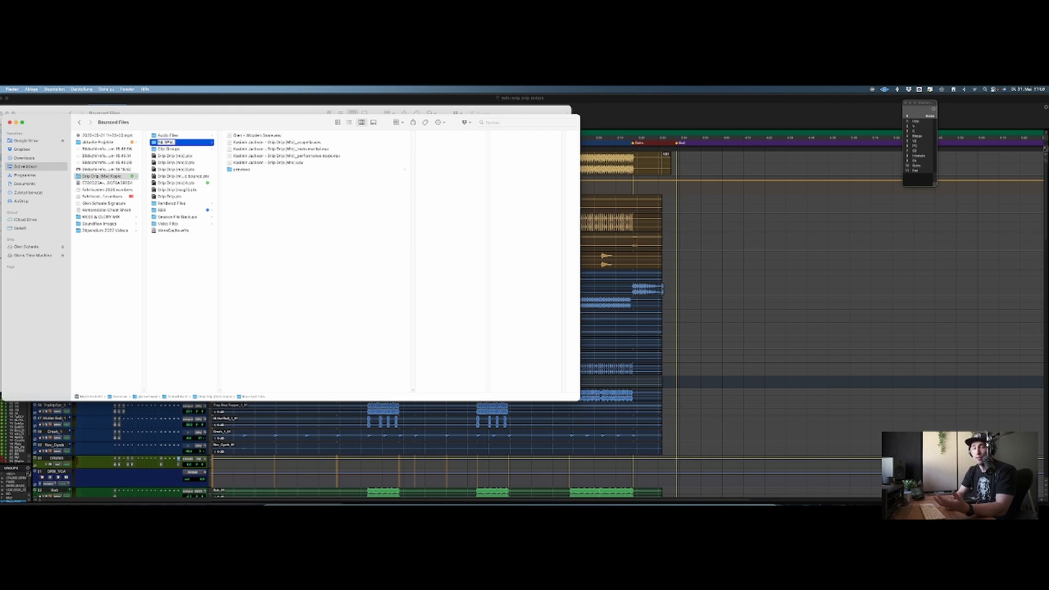
type(", F Major")
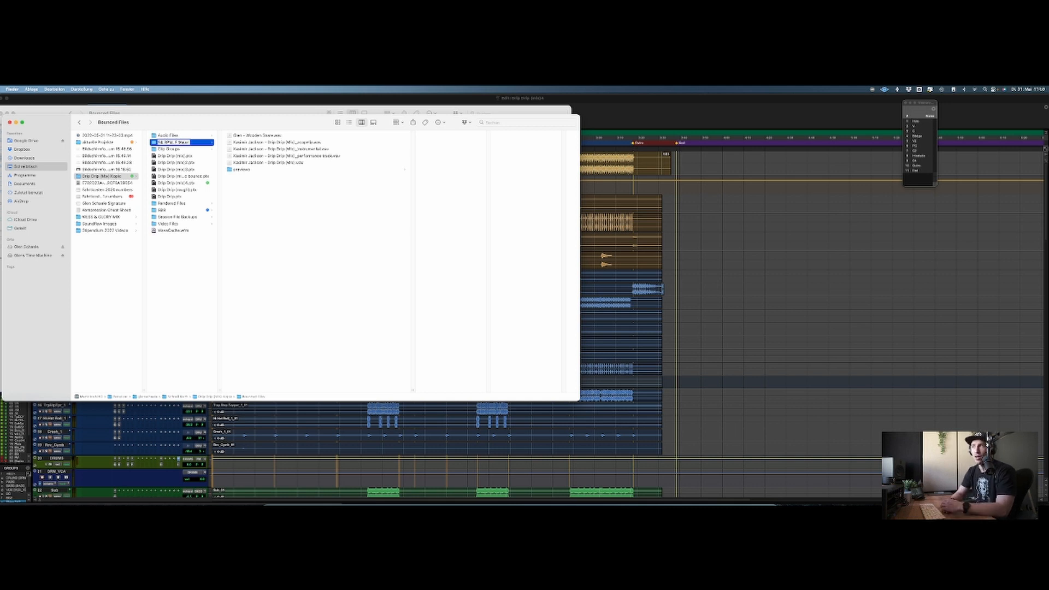
key("Return")
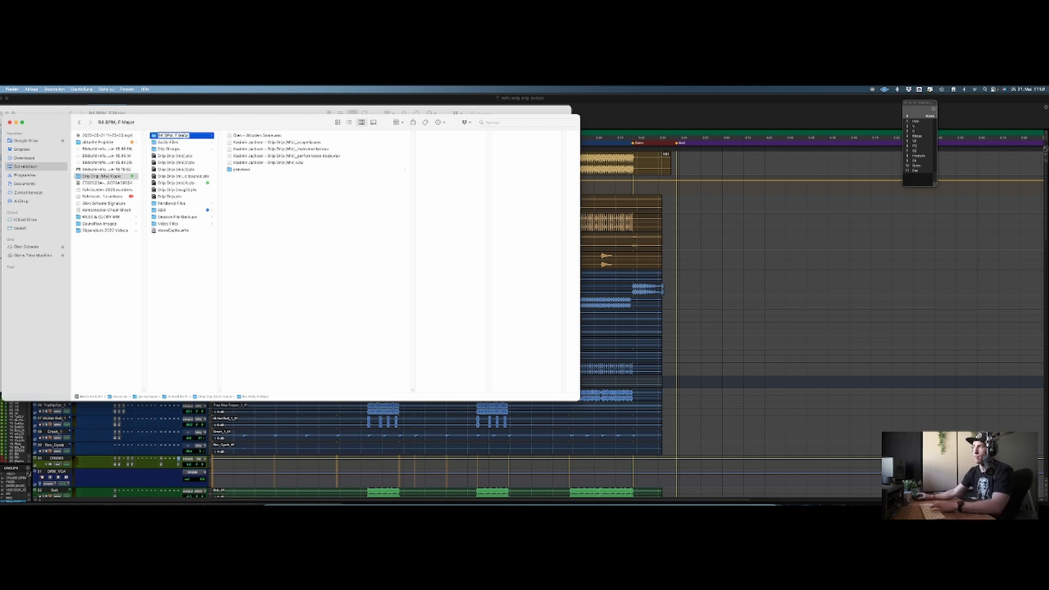
Add the artist's name and the title Drip Drip before the tempo in the folder name, and widen the column to show it
type("Glen - ")
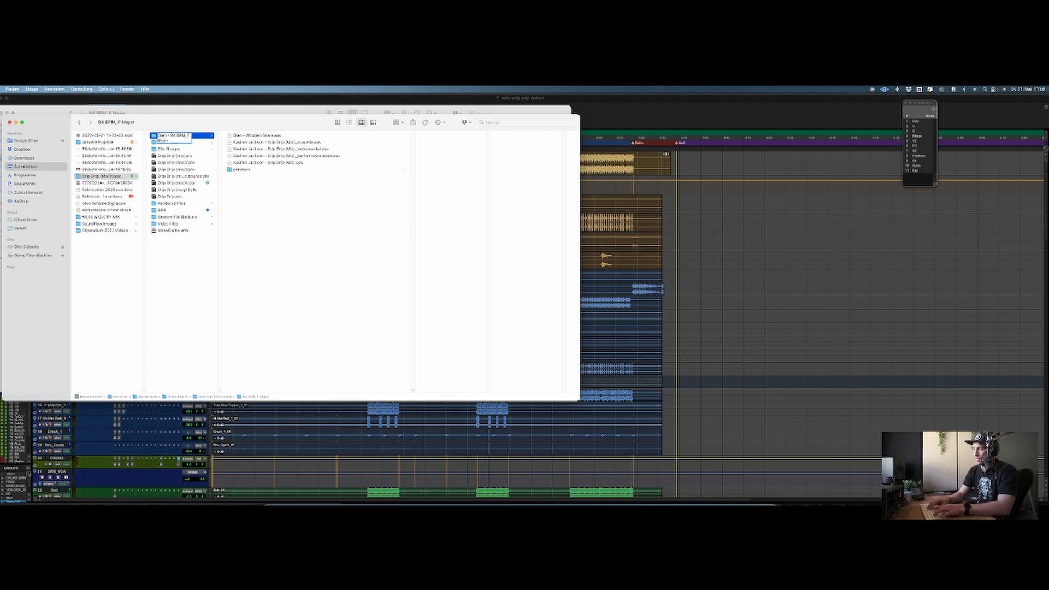
type("Drip Drip")
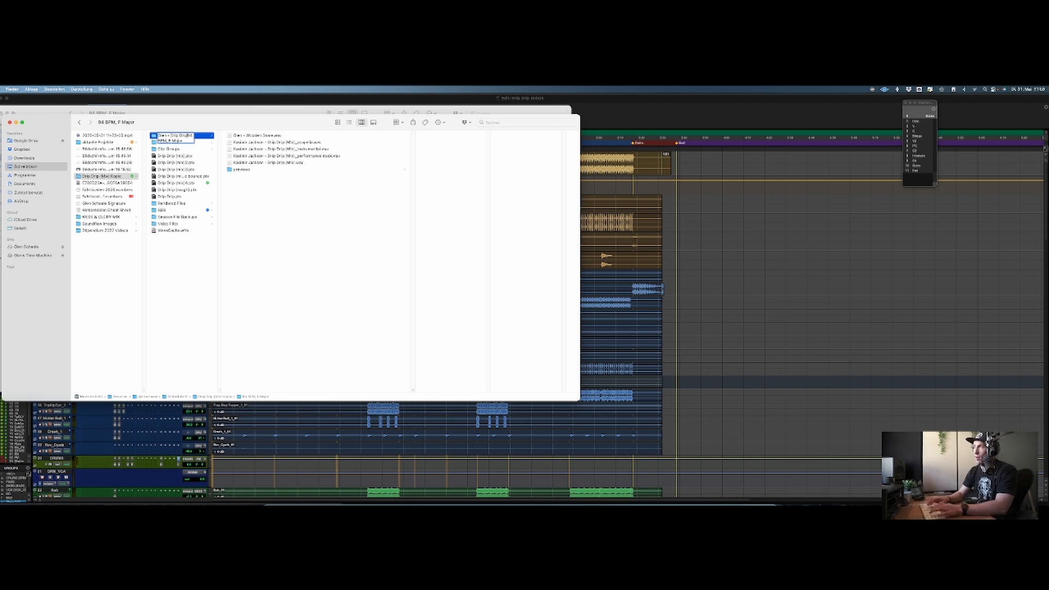
key("Return")
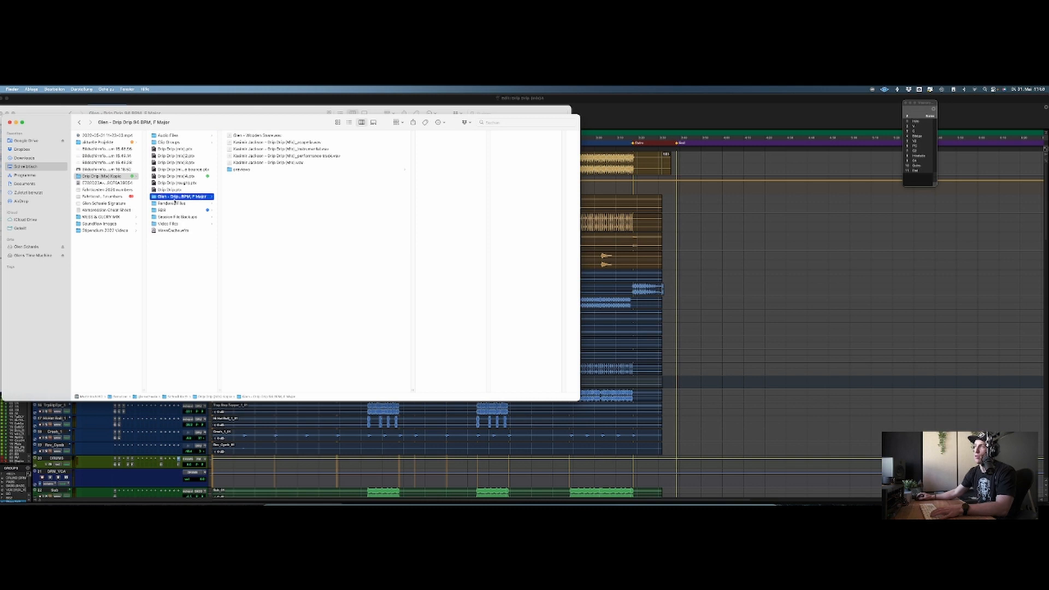
left_click_drag(222, 388, 272, 385)
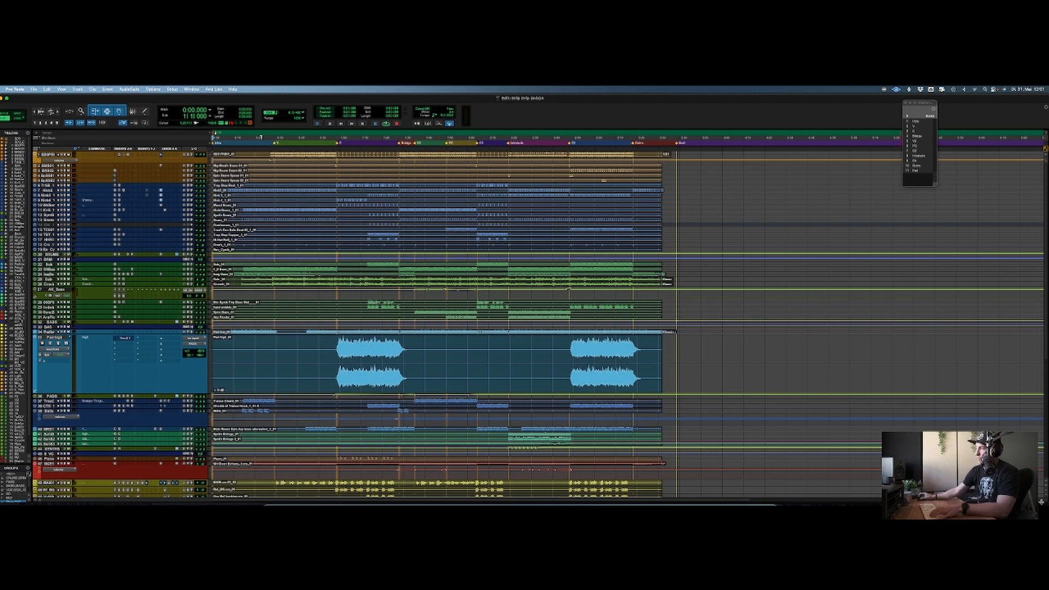
Switch back to Pro Tools, show the Clips list and select all unused audio clips in it
left_click(1041, 502)
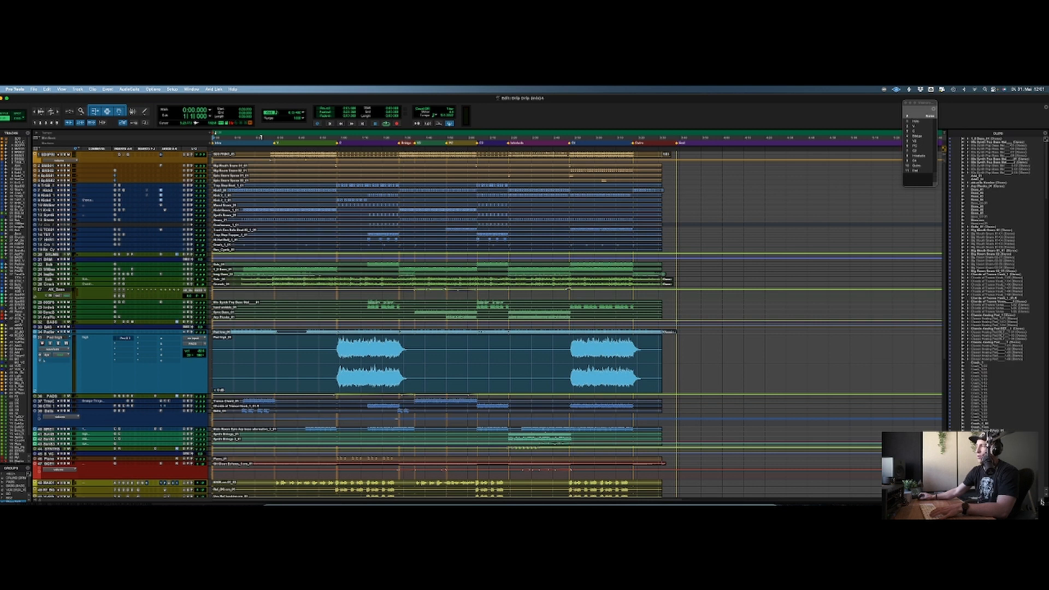
scroll(1000, 415, "down", 15)
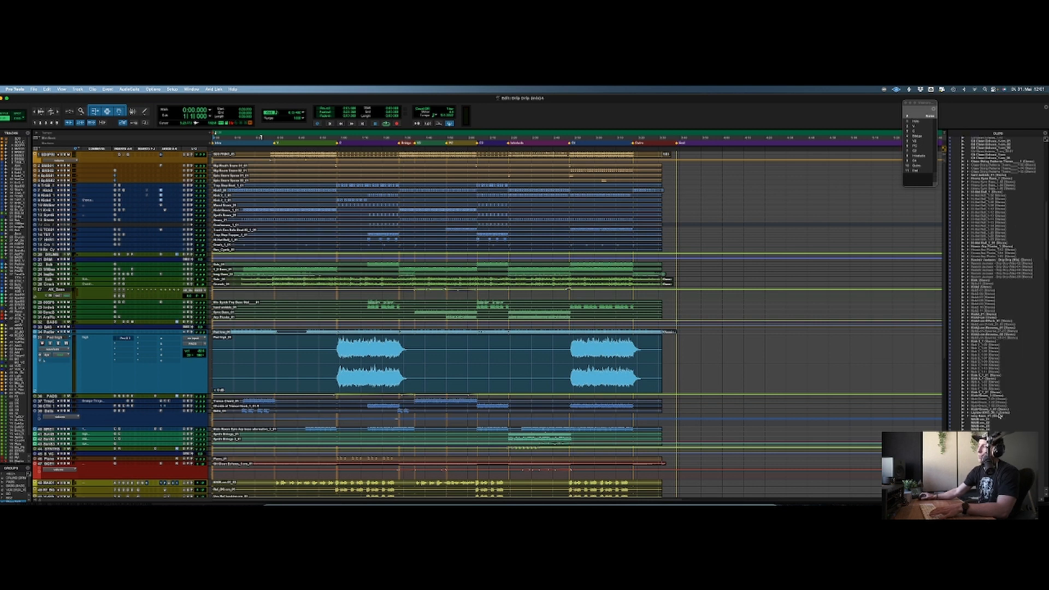
scroll(999, 416, "up", 12)
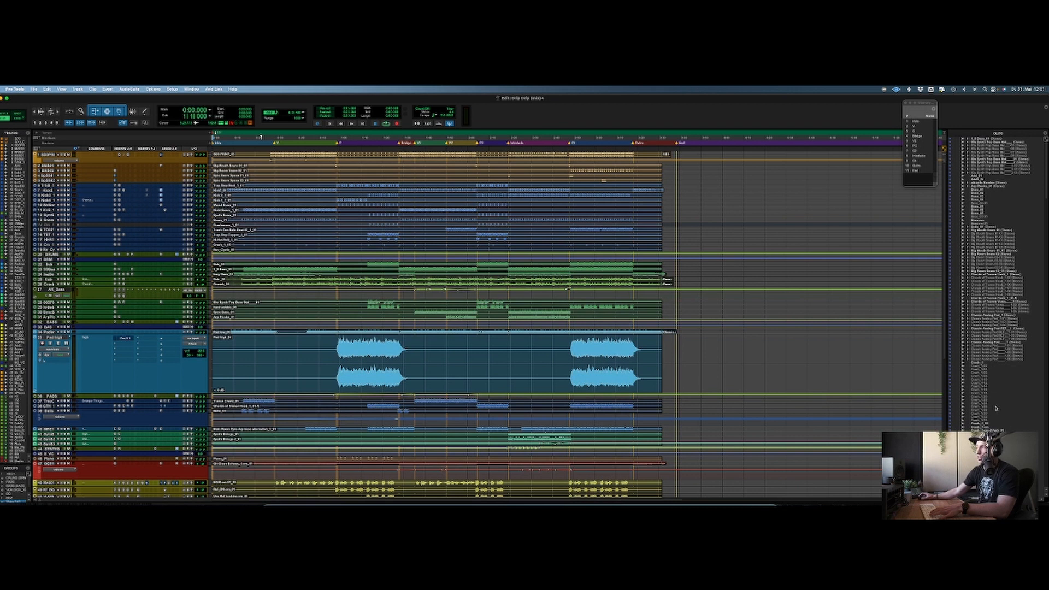
left_click(1004, 342)
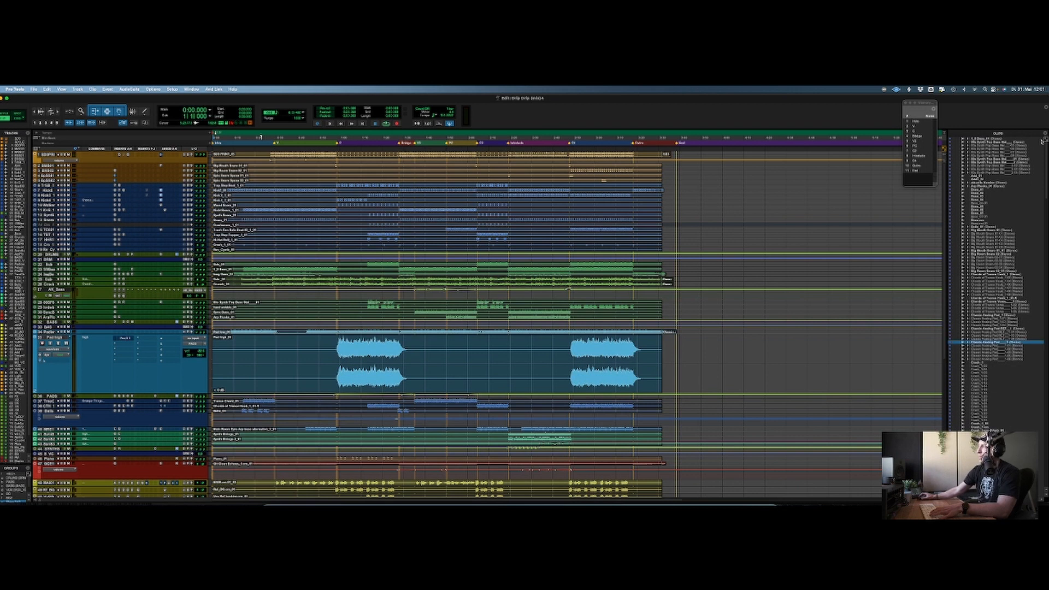
left_click(1045, 135)
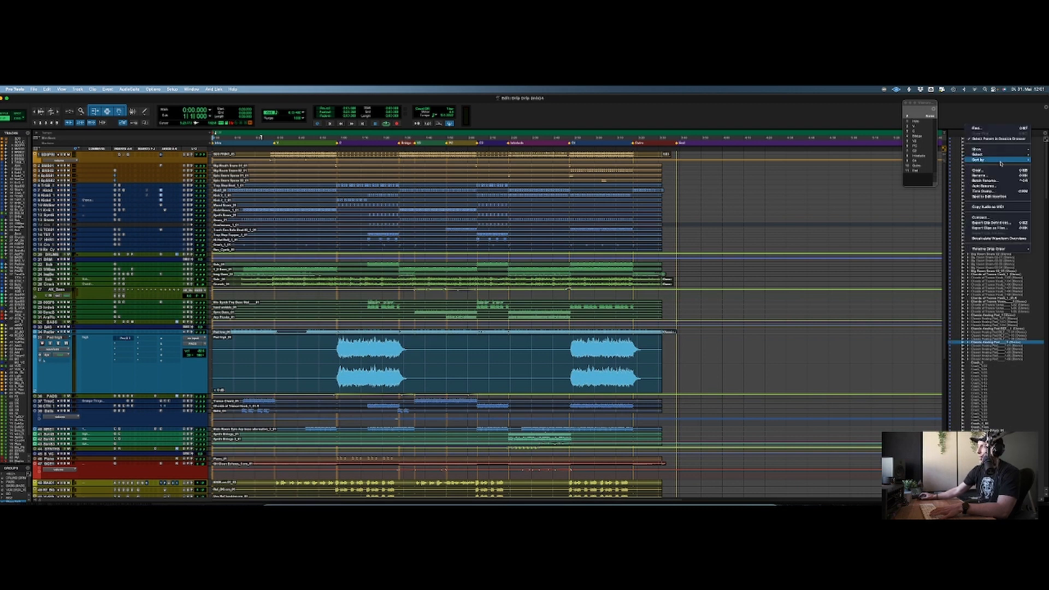
mouse_move(998, 158)
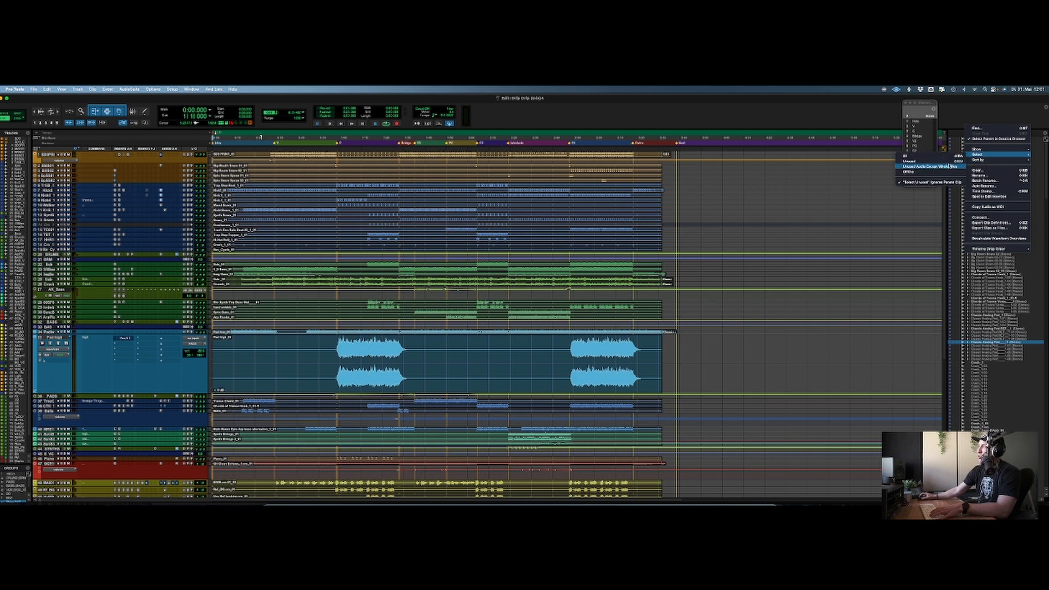
left_click(946, 164)
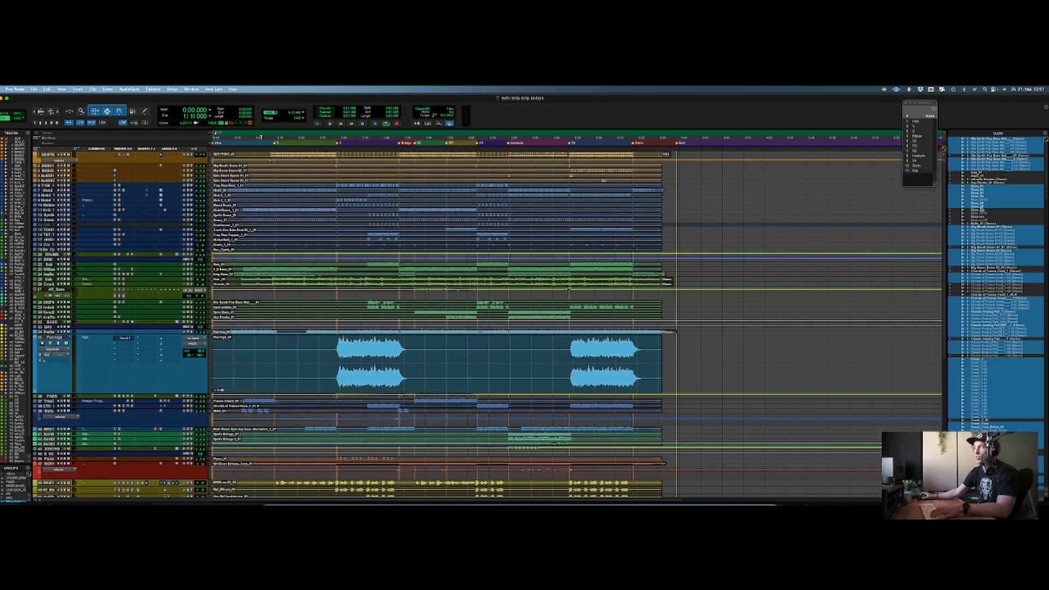
scroll(995, 300, "down", 10)
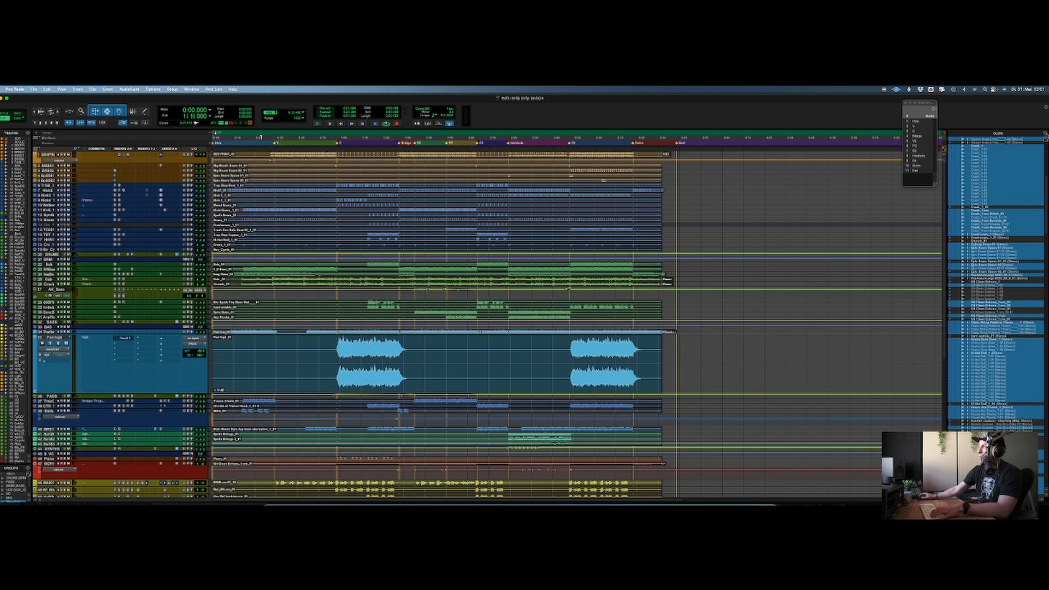
Bring up the Clear options for the selected unused clips, and cancel without removing anything
left_click(1046, 137)
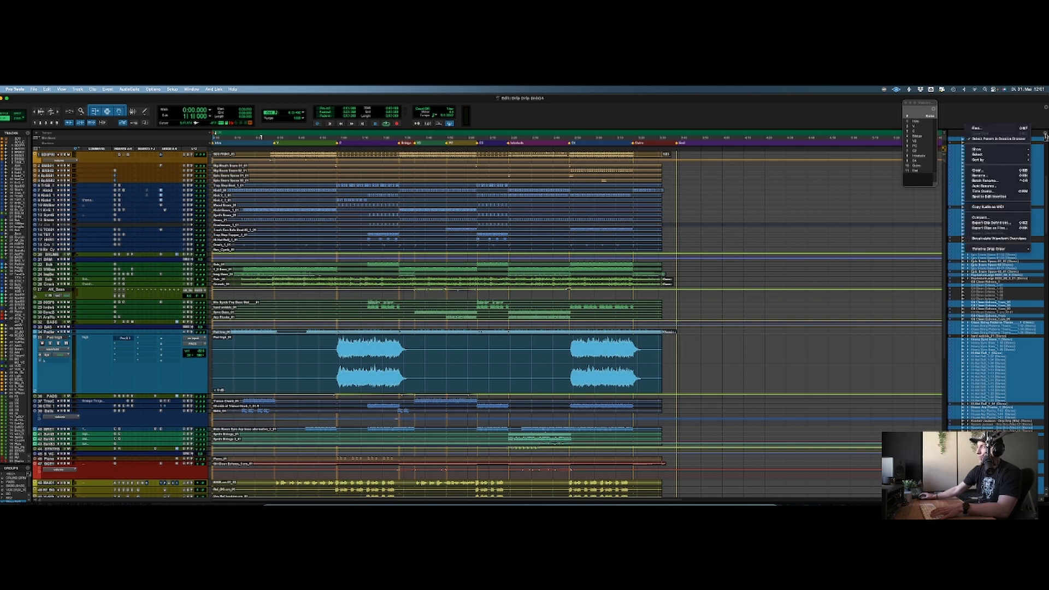
left_click(995, 172)
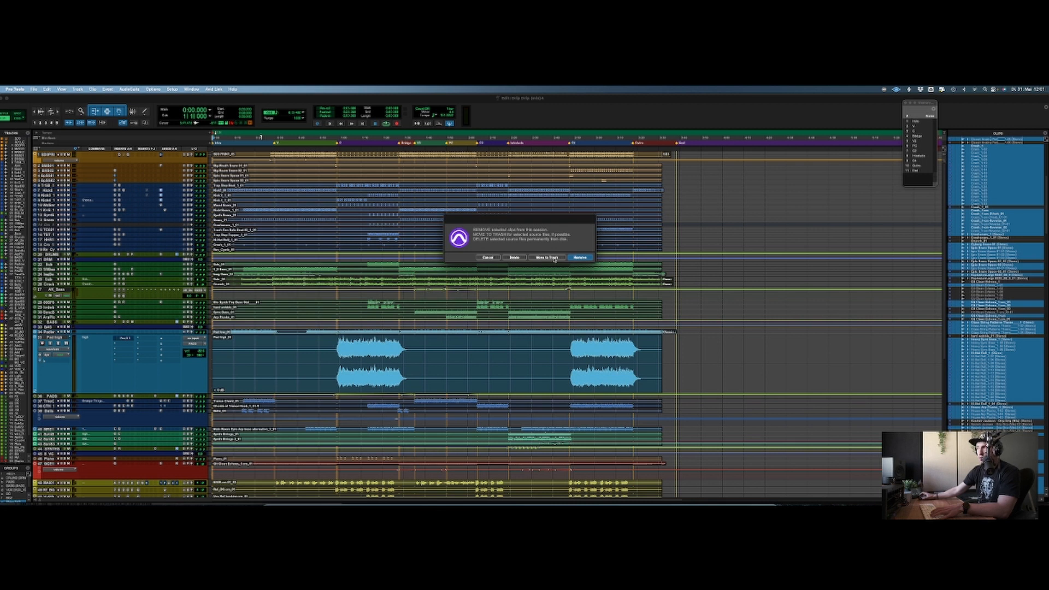
left_click(495, 259)
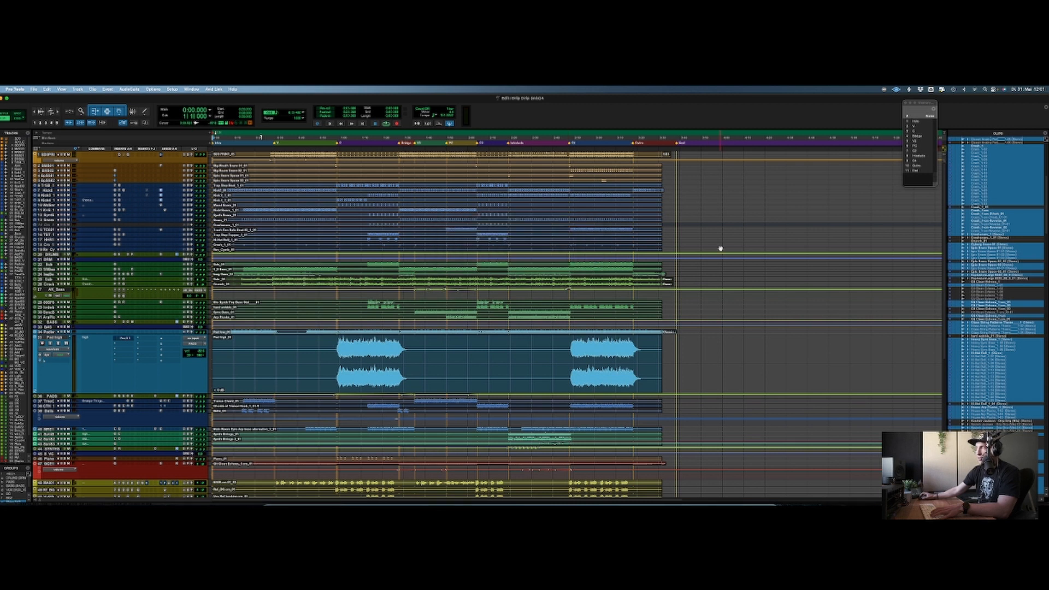
key("super+shift+u")
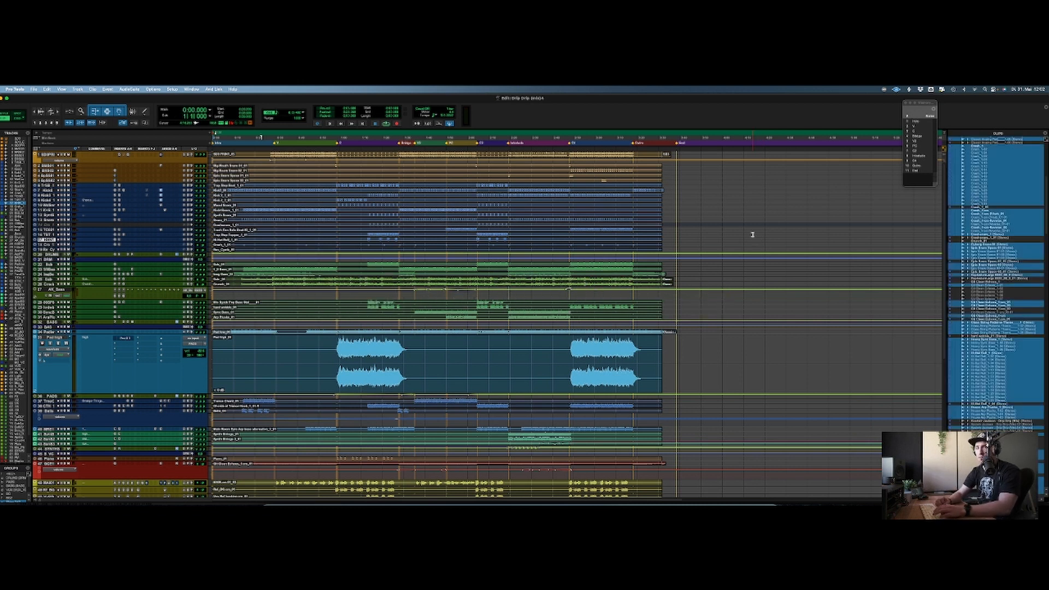
key("super+shift+b")
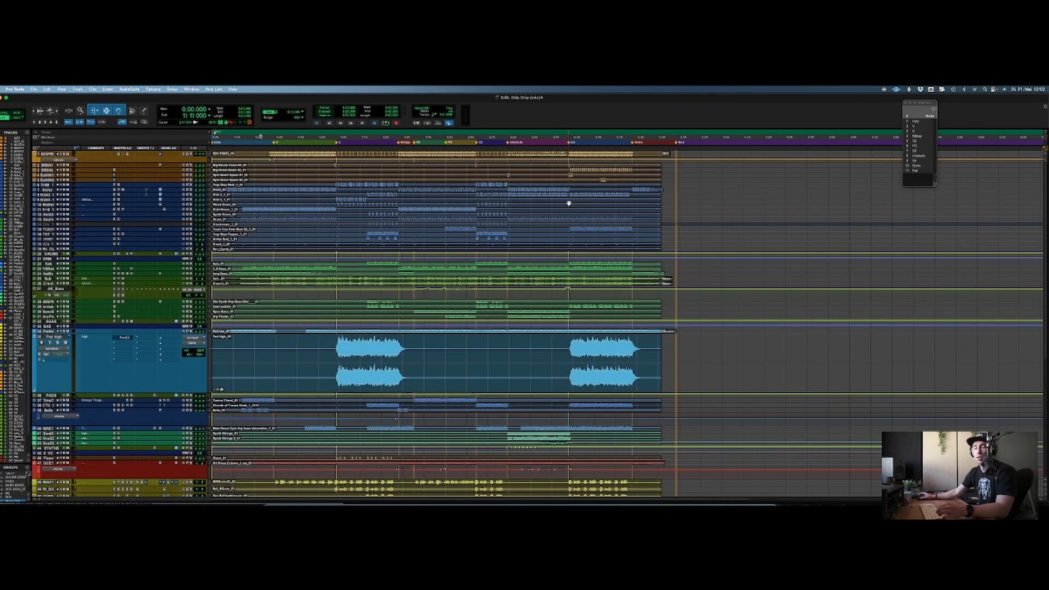
Set up a Save Copy In of the session with 24 Bit depth and Audio Files included in the copy, and confirm
left_click(34, 89)
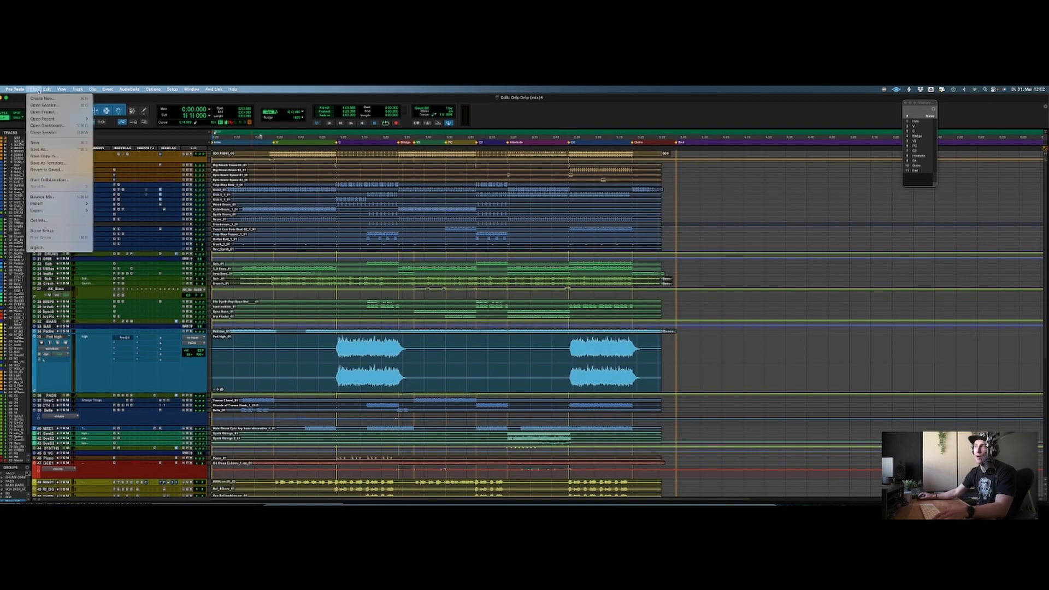
left_click(73, 158)
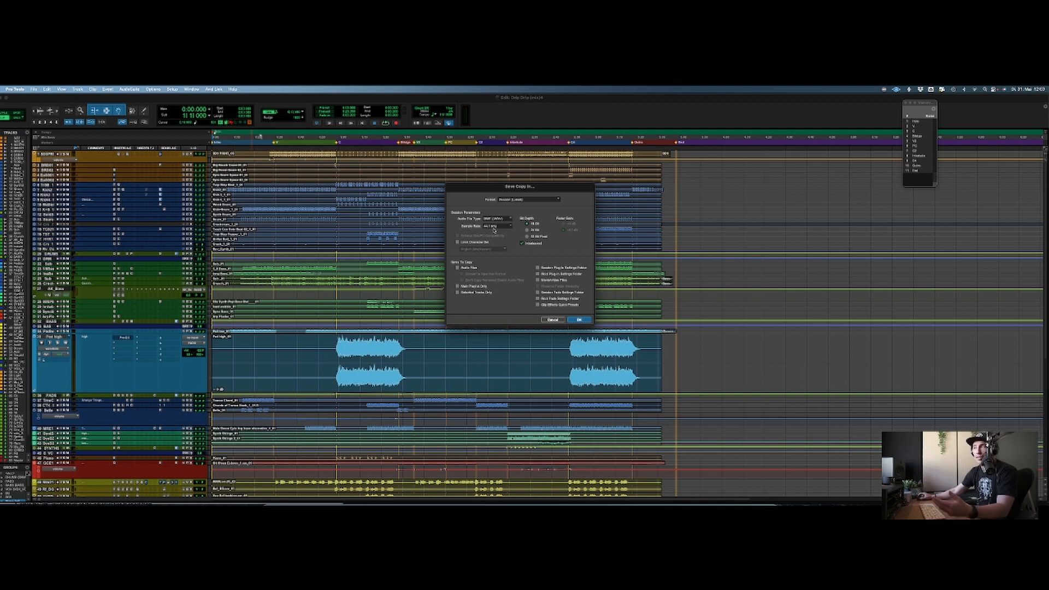
left_click(528, 230)
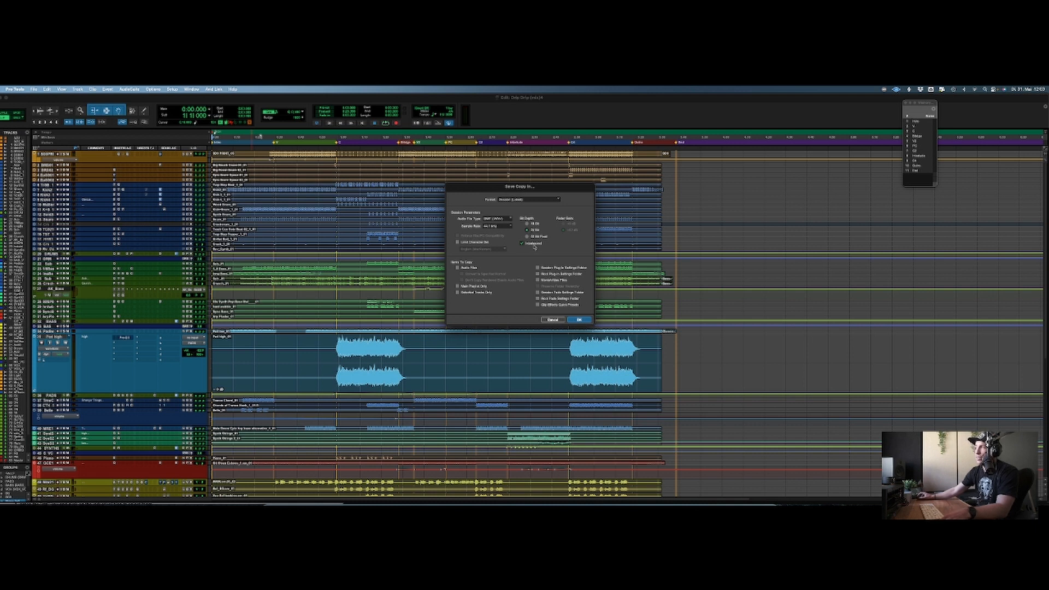
left_click(456, 267)
left_click(458, 269)
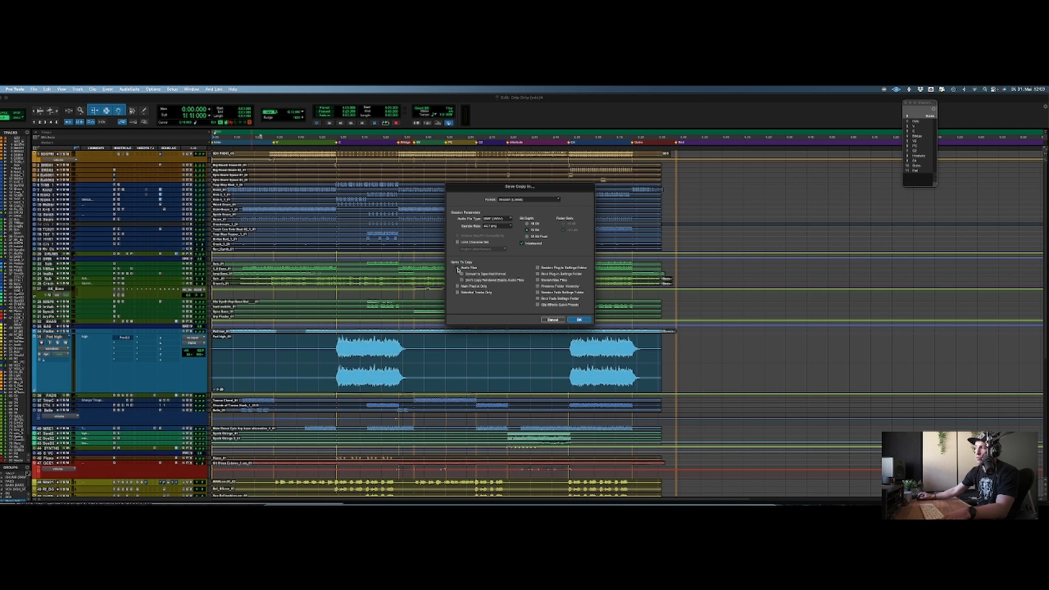
left_click(576, 319)
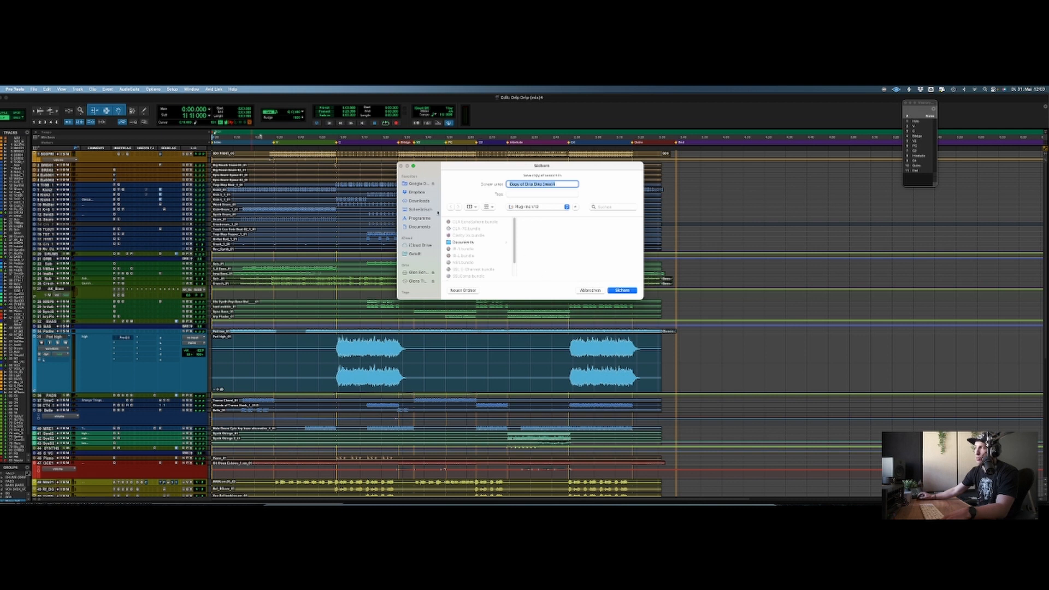
Save the session copy to the desktop under the name "Copy of Drip Drip procution"
left_click(420, 210)
left_click(561, 185)
left_click_drag(544, 184, 562, 185)
type("production")
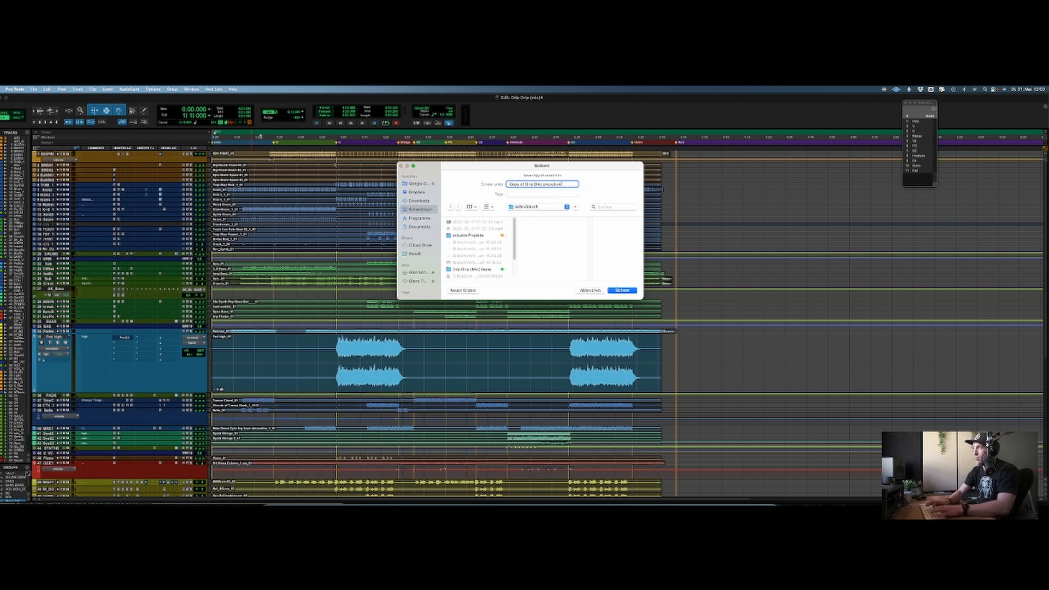
left_click(621, 291)
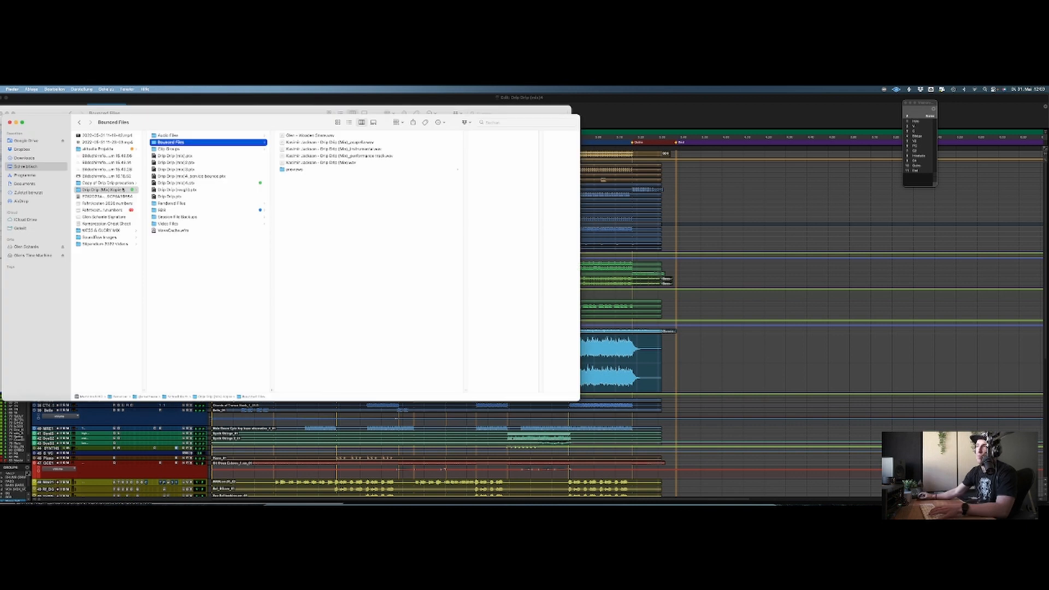
Switch to Finder, look through the Audio Files folder inside the saved session copy, and open the copied session file
left_click(123, 184)
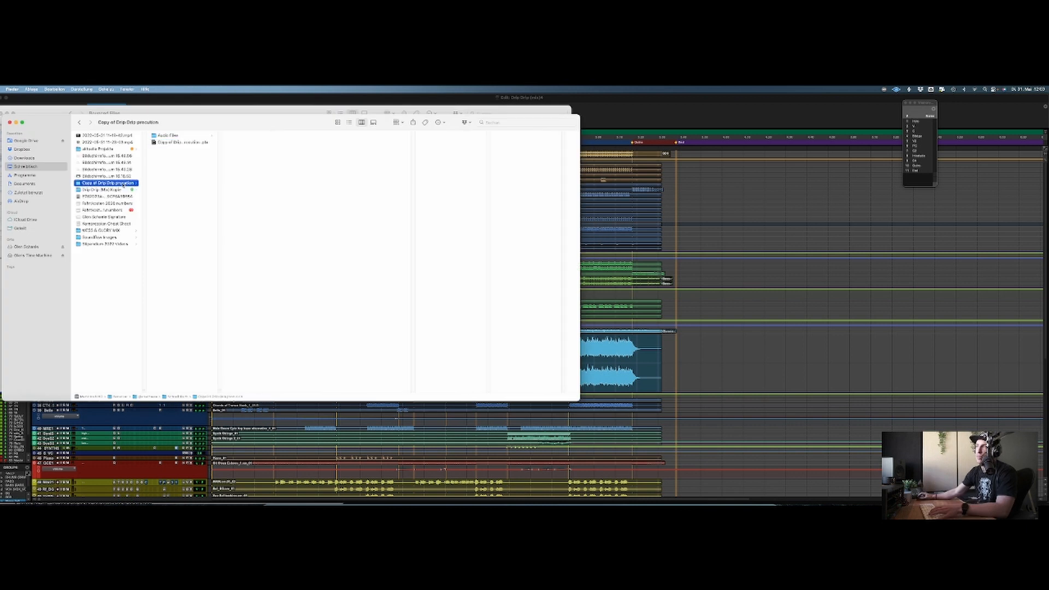
left_click(176, 137)
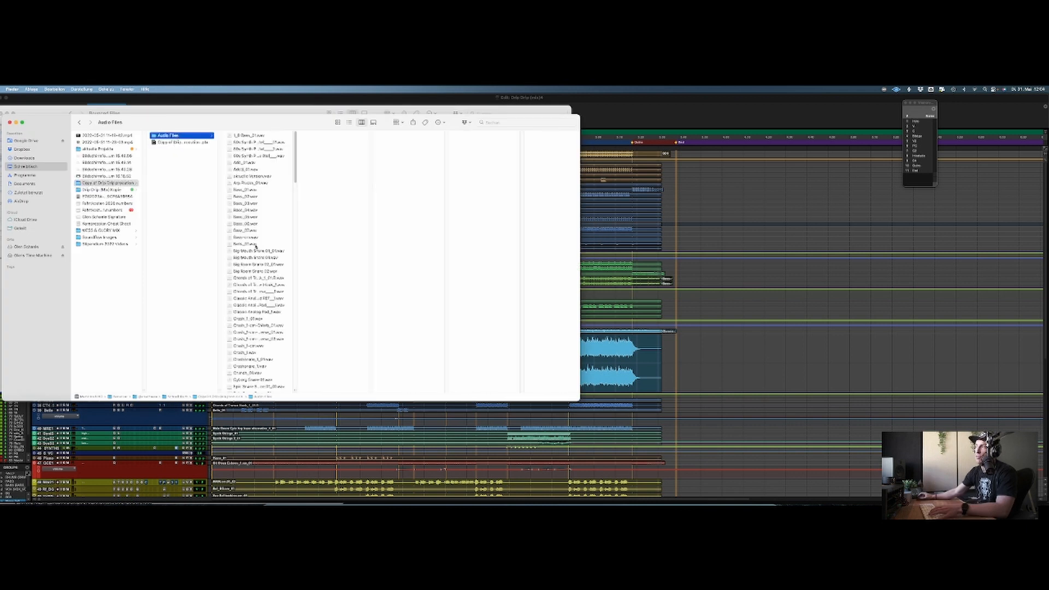
scroll(256, 235, "down", 15)
scroll(257, 298, "down", 20)
scroll(259, 284, "up", 20)
double_click(192, 143)
left_click(518, 258)
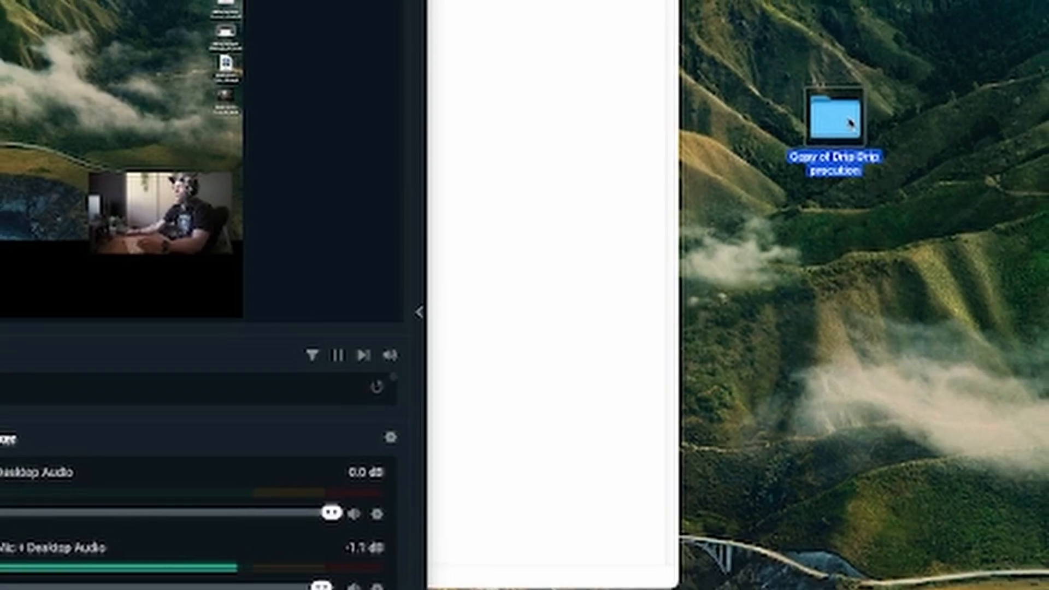
Compress the "Copy of Drip Drip procution" folder on the desktop
right_click(522, 122)
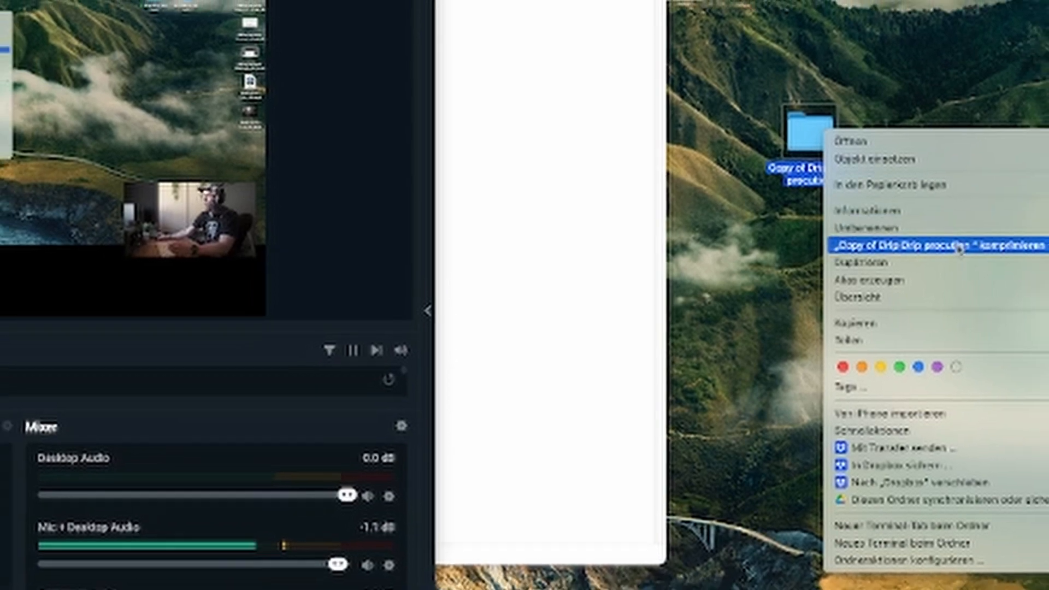